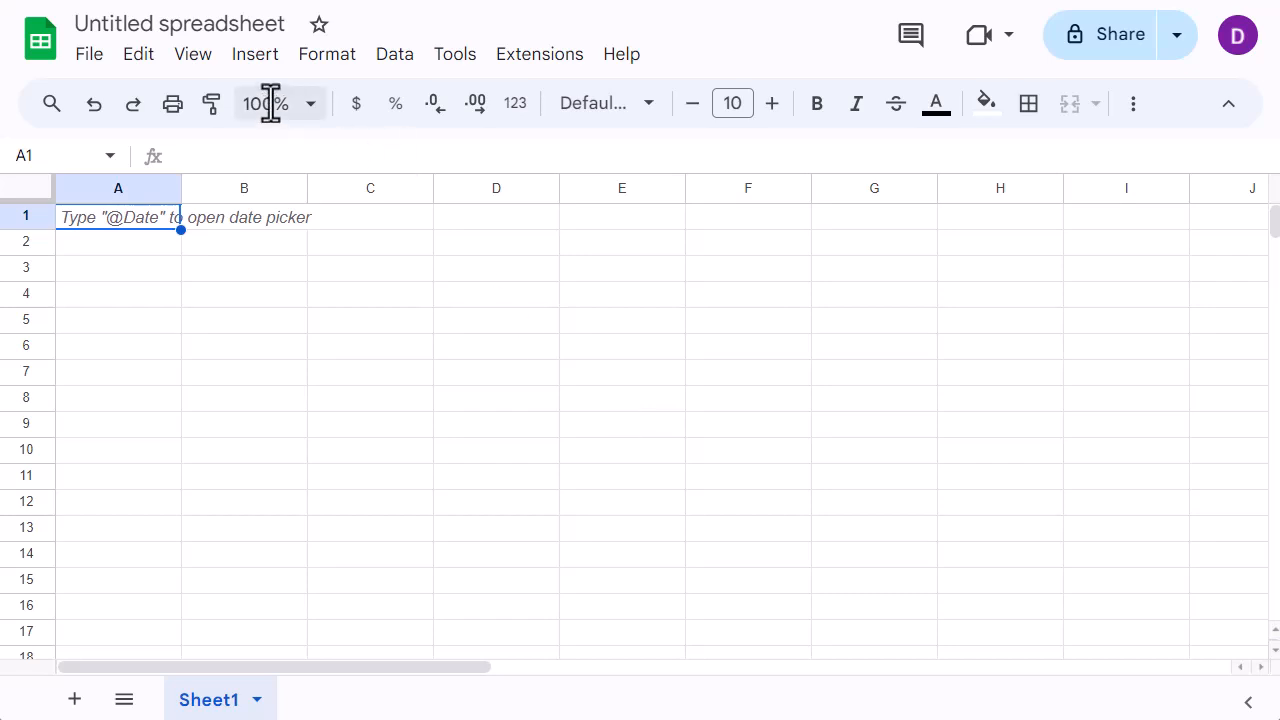
Open the prebuilt tables list and preview the Team planner templates
left_click(258, 56)
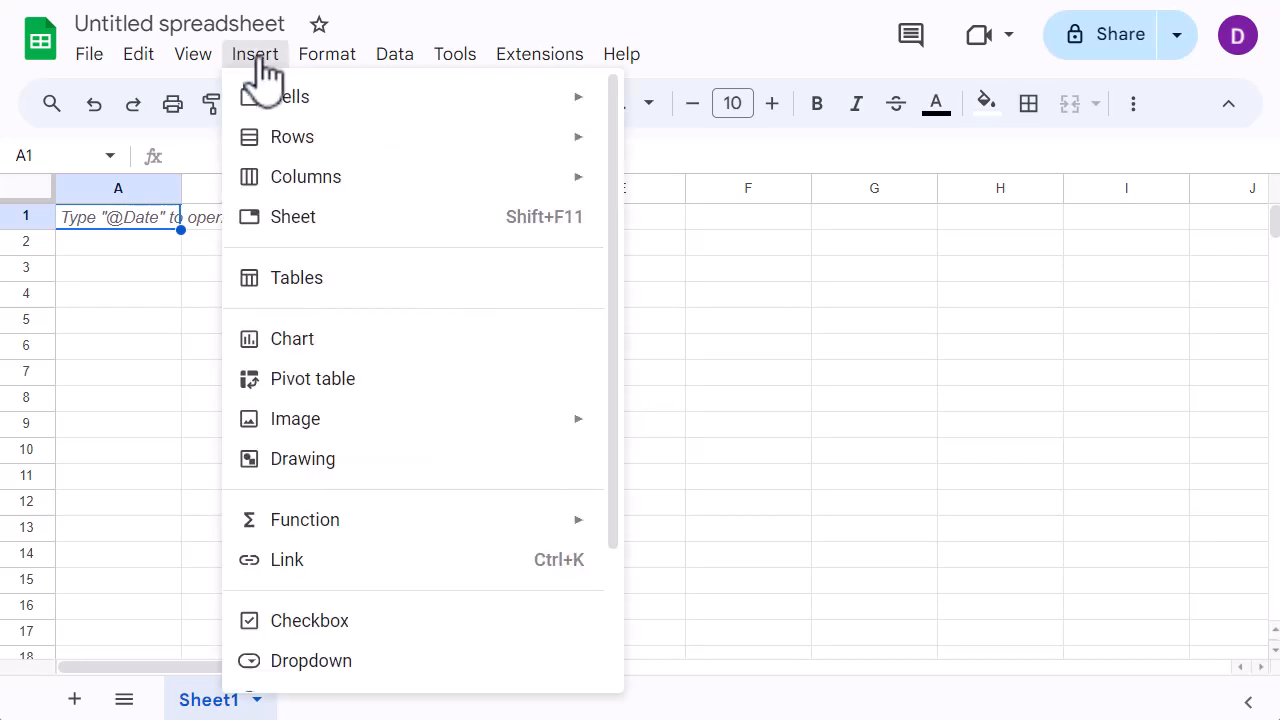
left_click(312, 290)
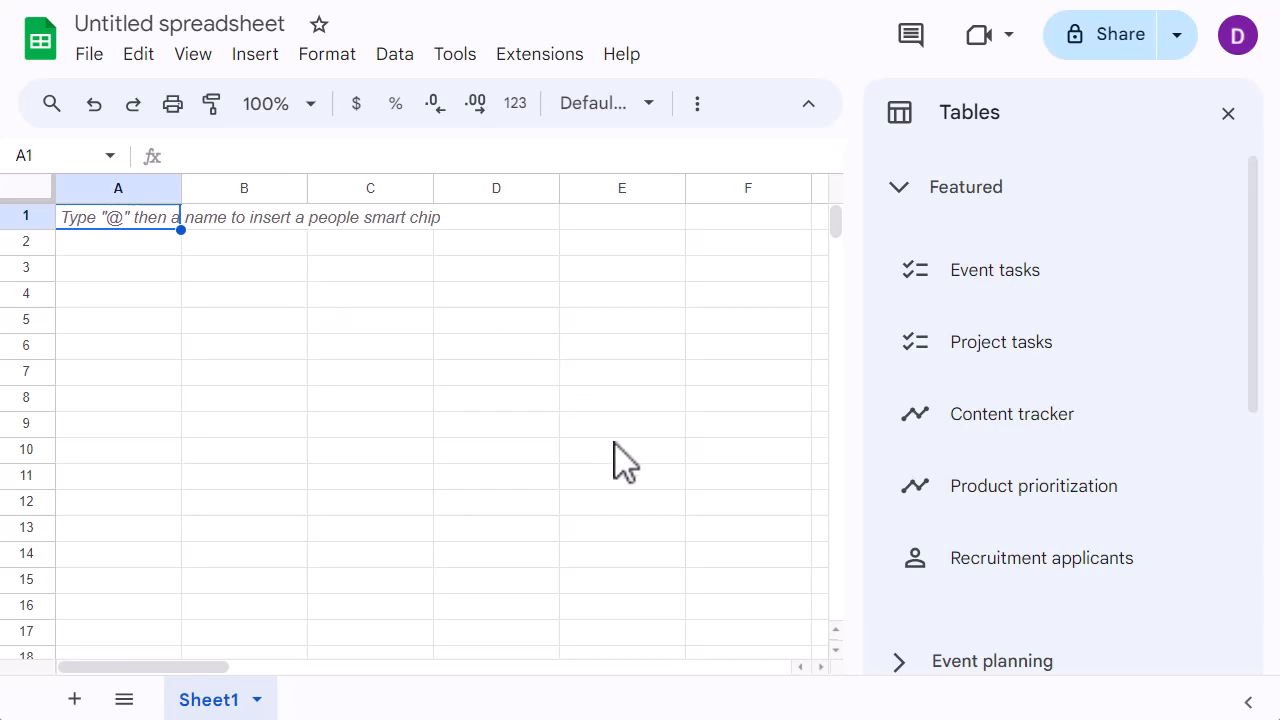
left_click(896, 200)
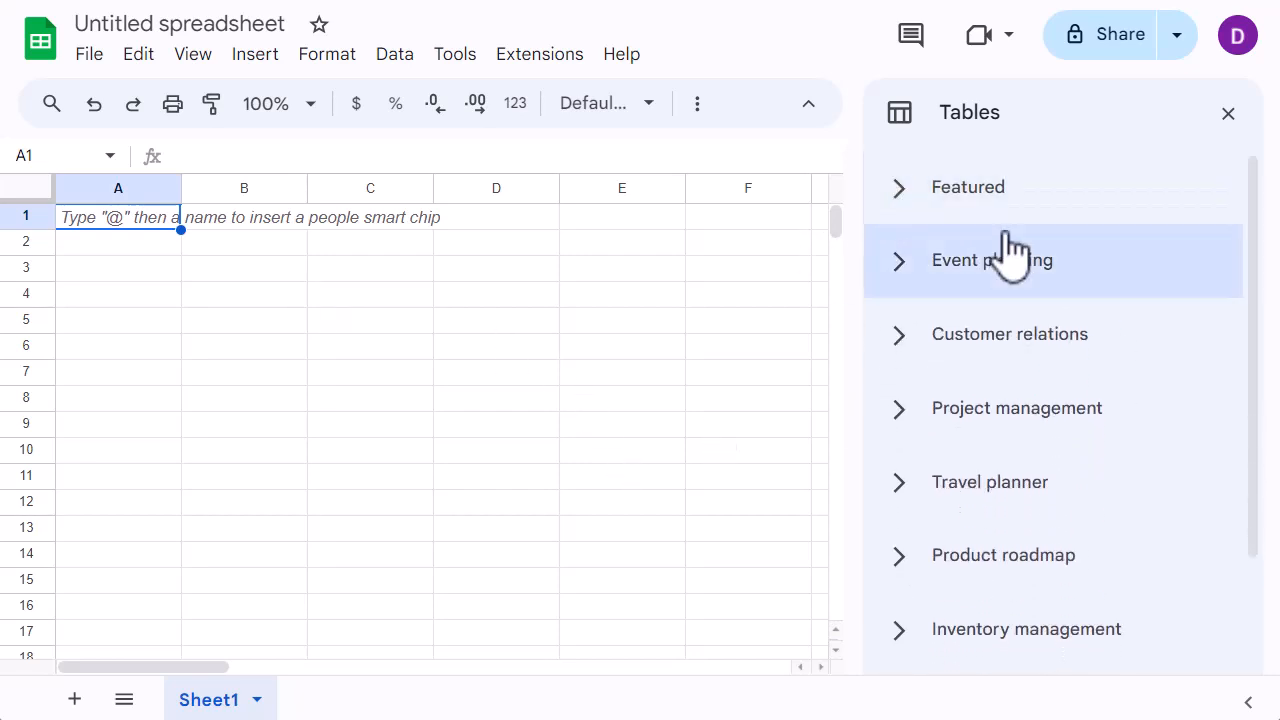
scroll(1006, 320, "down", 1)
scroll(1006, 318, "down", 2)
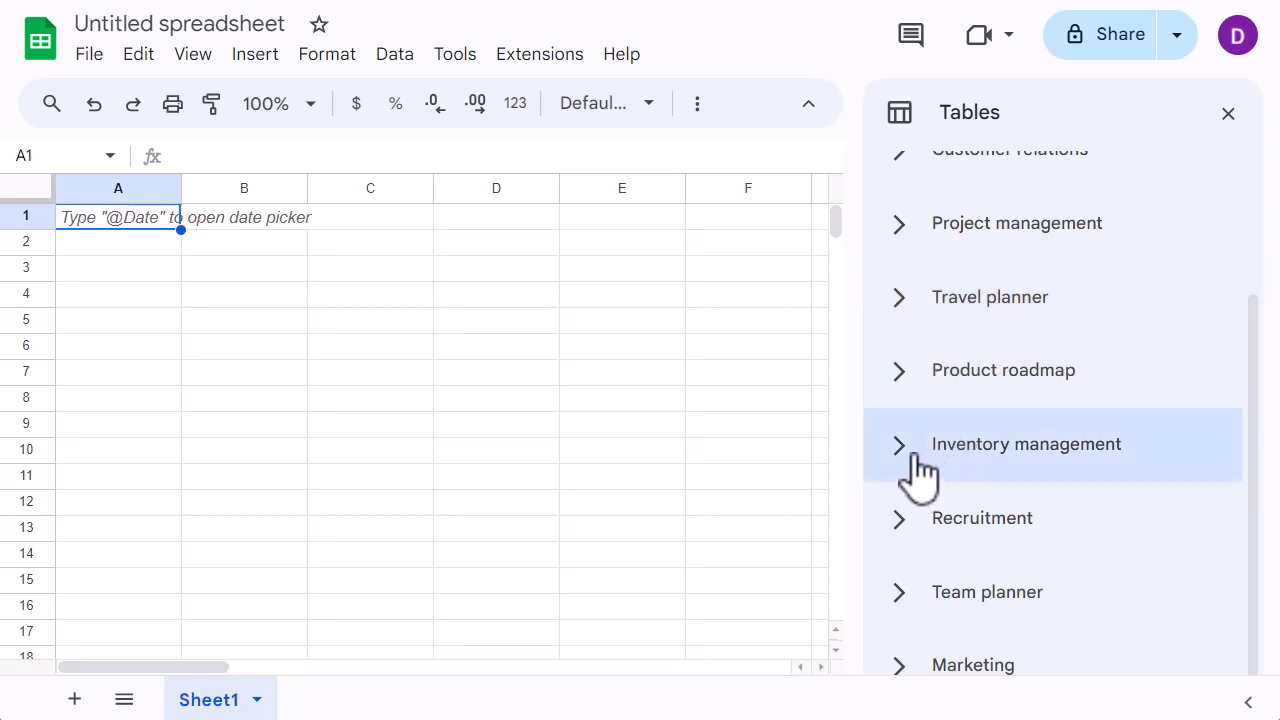
left_click(905, 610)
scroll(1020, 600, "down", 3)
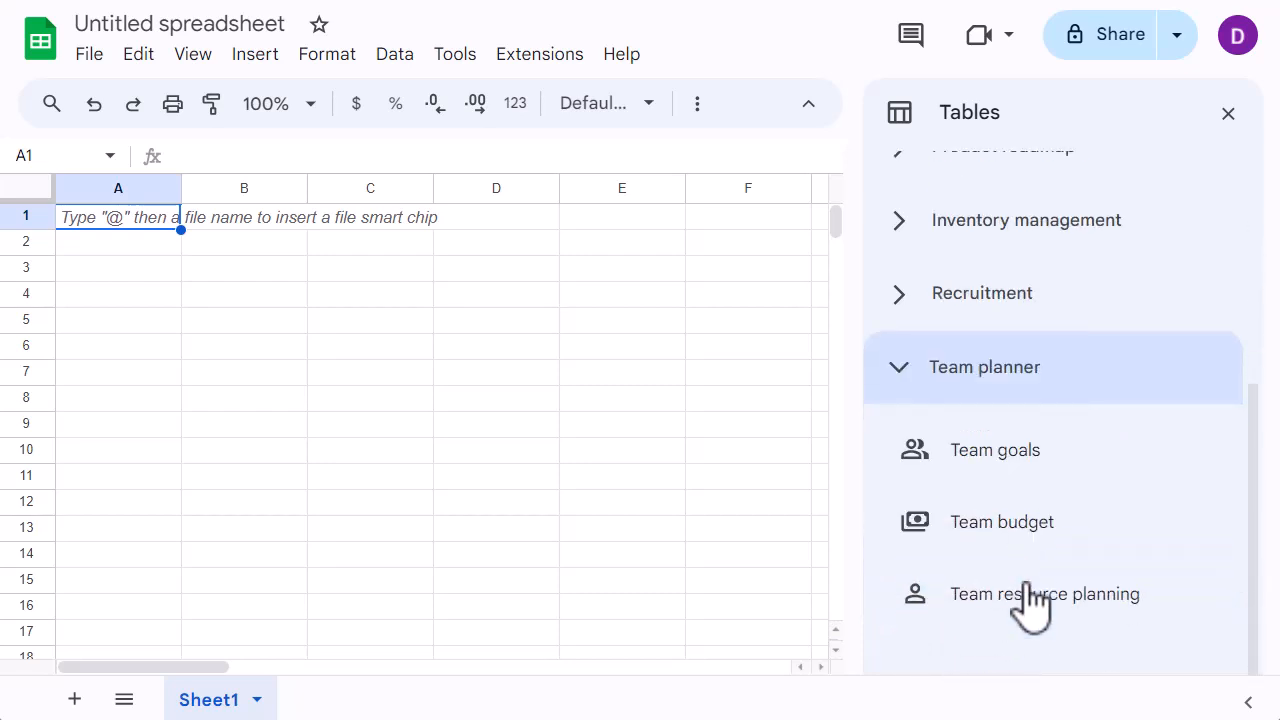
mouse_move(1027, 590)
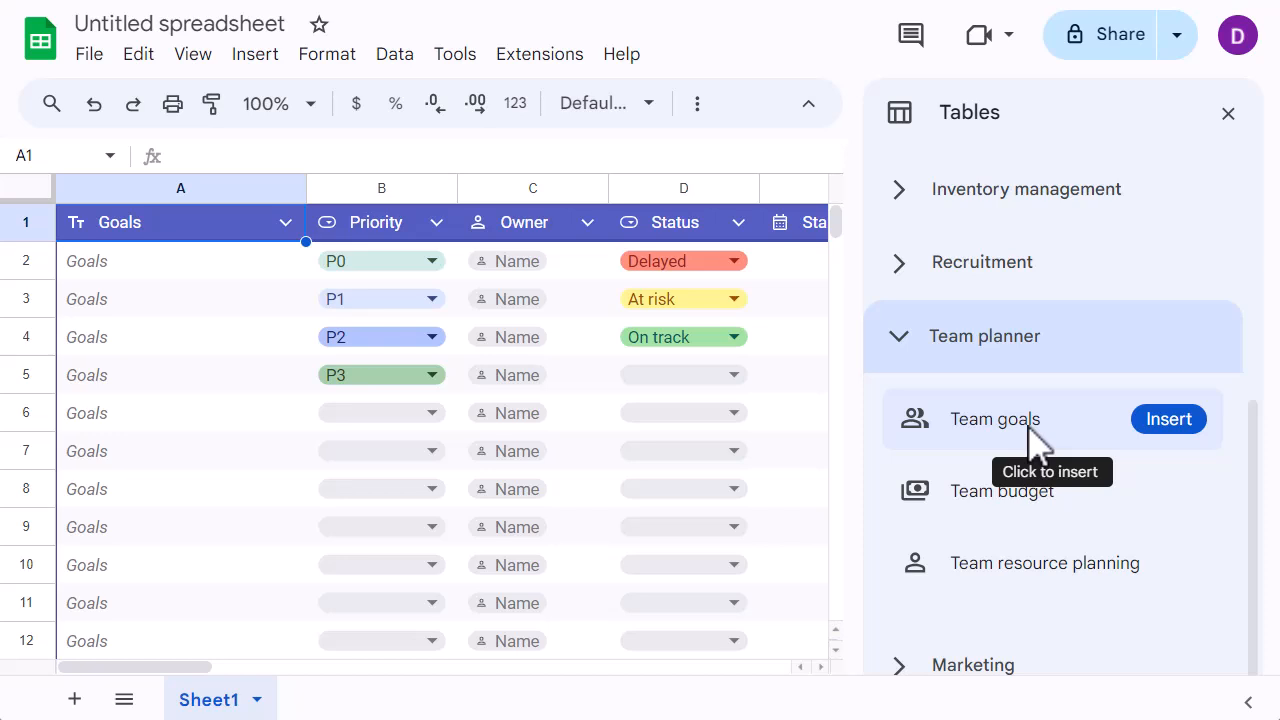
left_click(902, 345)
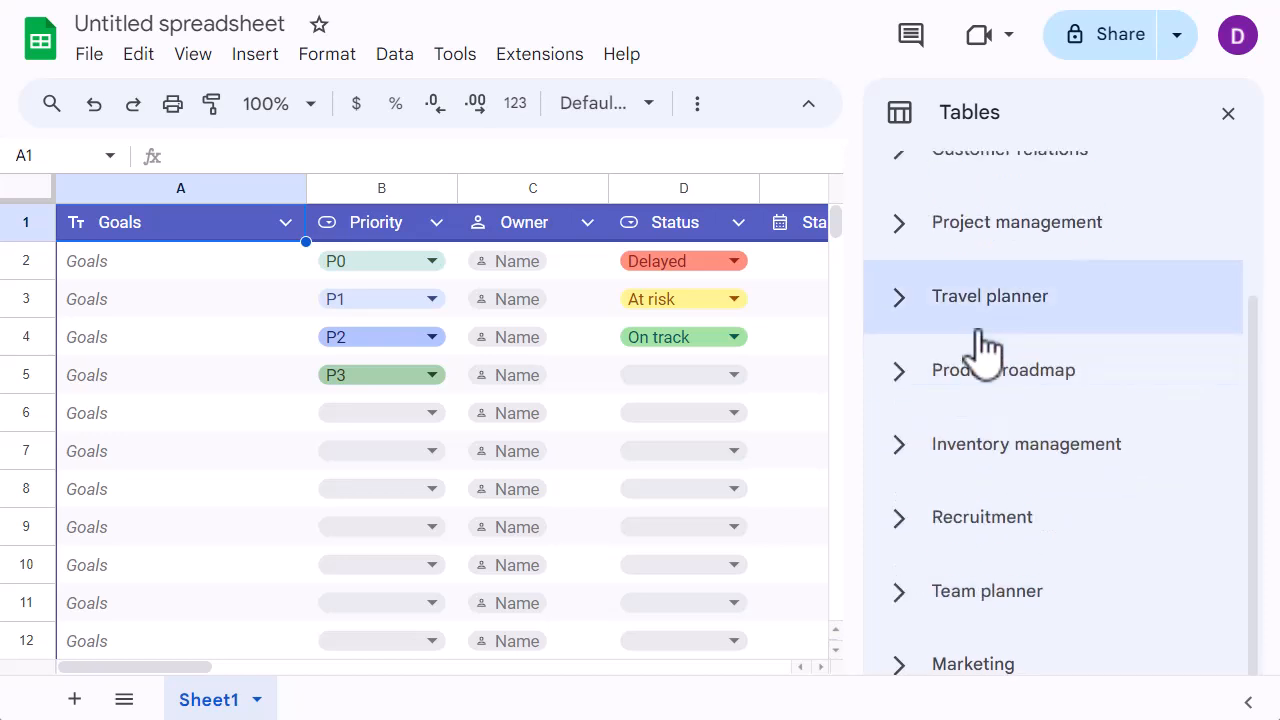
Insert the Project tasks table from the Featured templates and close the Tables pane
scroll(980, 345, "up", 3)
left_click(898, 192)
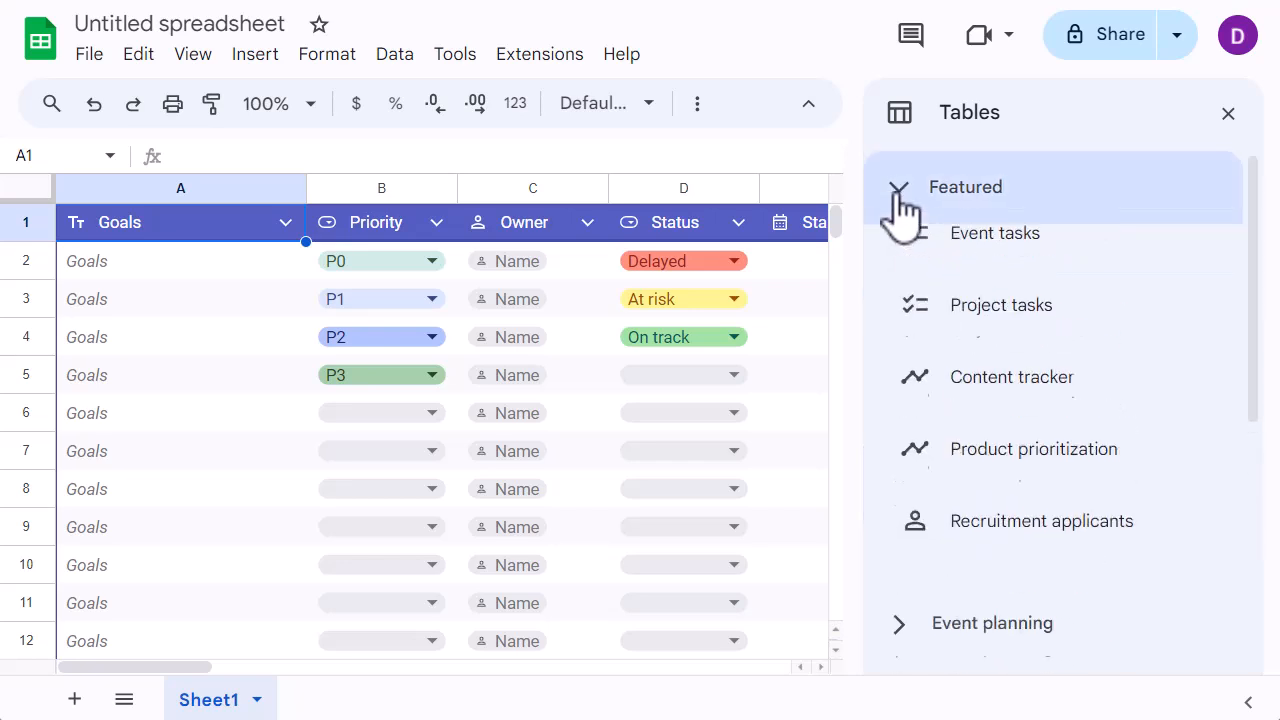
mouse_move(998, 357)
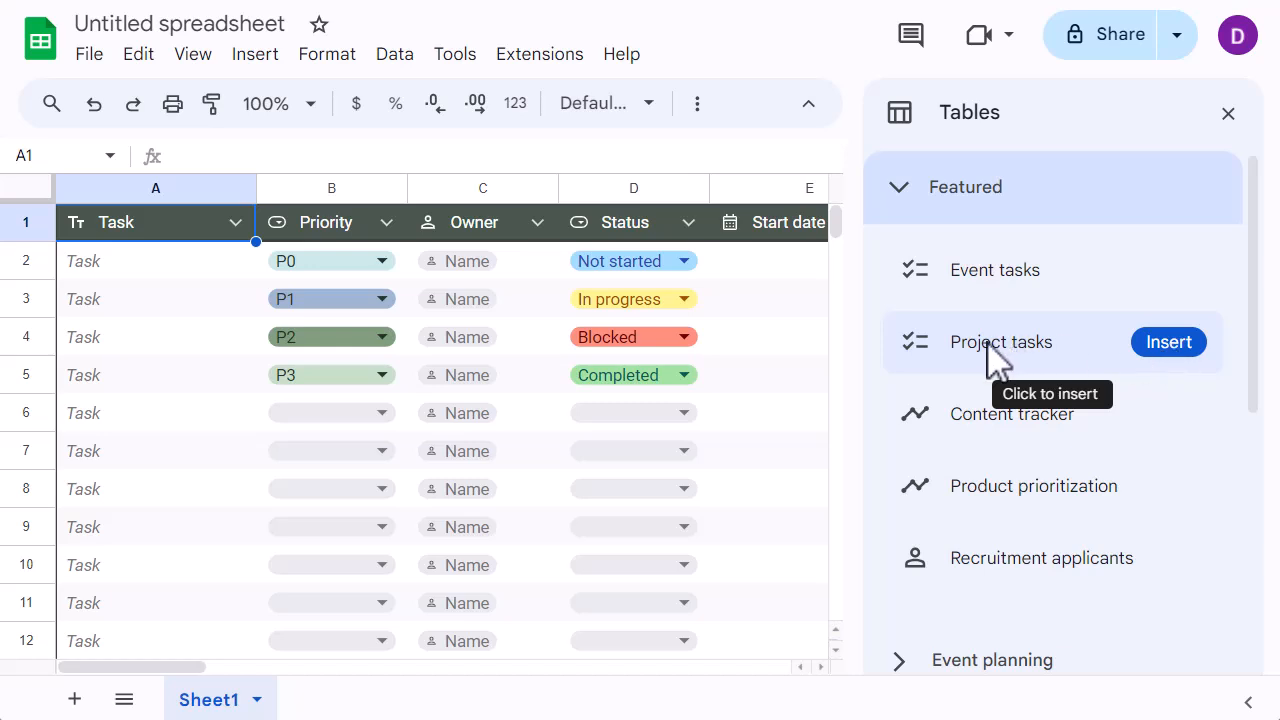
left_click(990, 350)
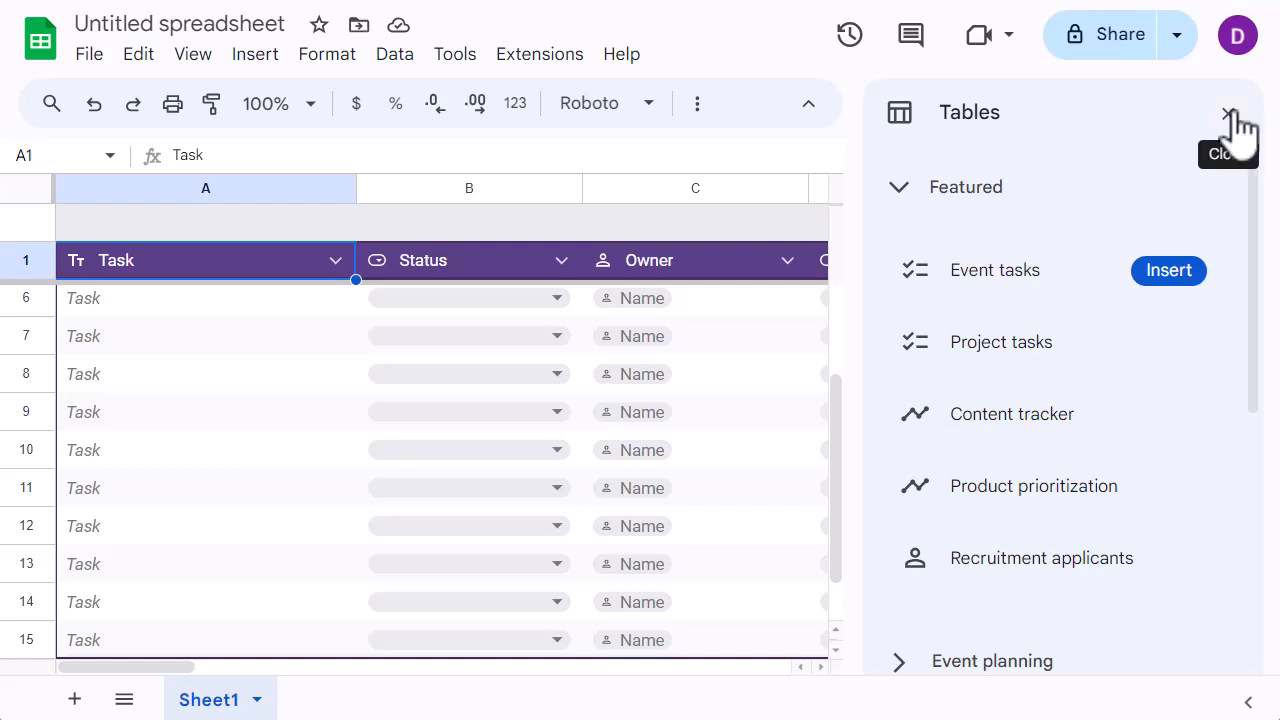
left_click(1229, 116)
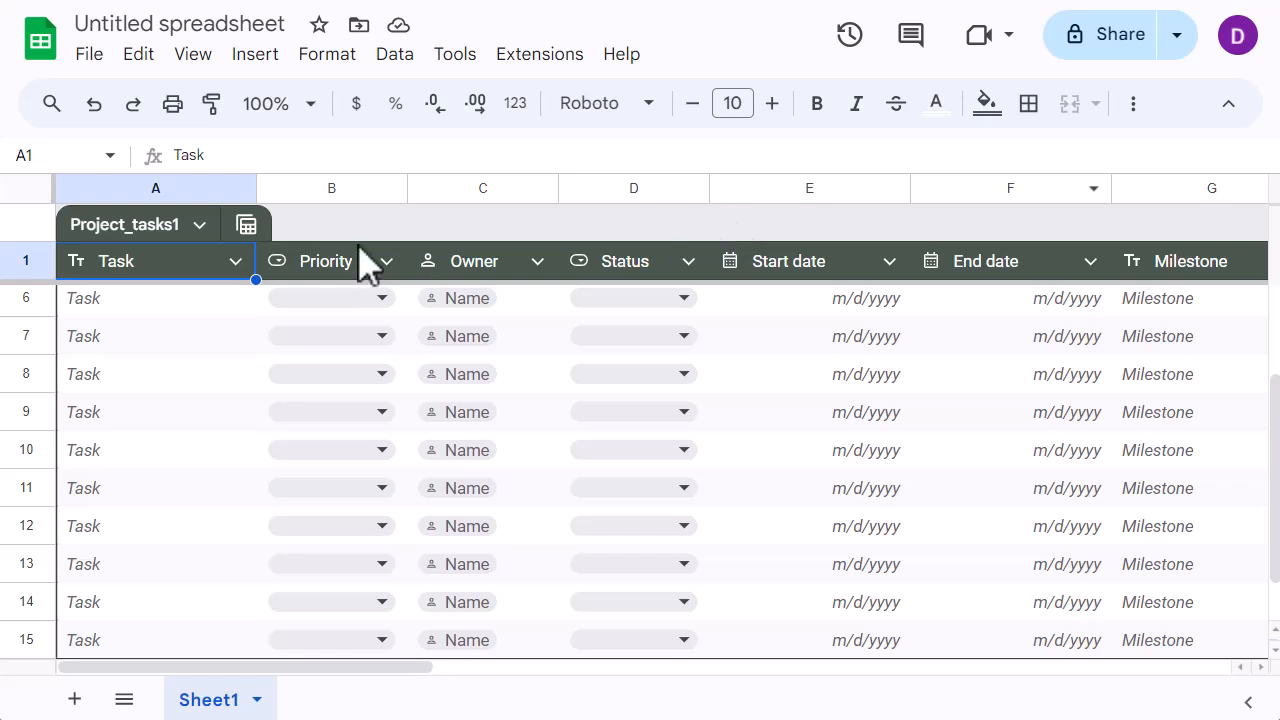
Rename the inserted project tasks table as Project_Paris
left_click(200, 226)
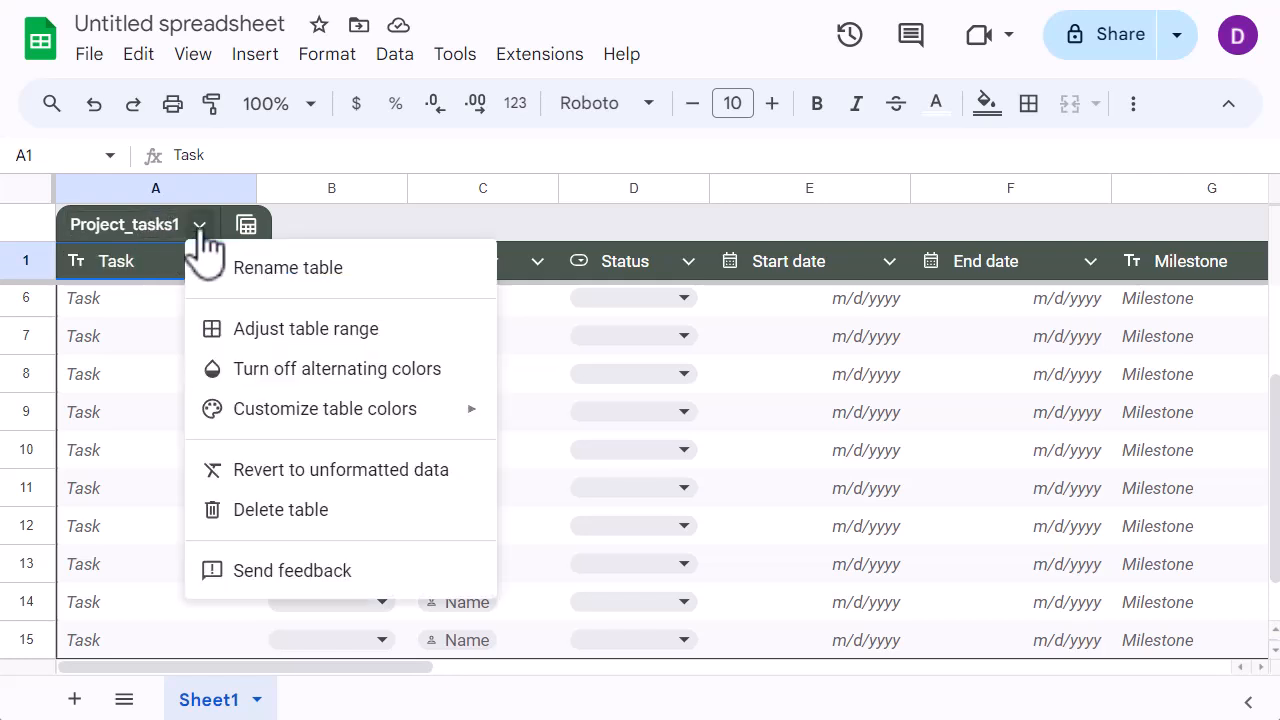
left_click(266, 274)
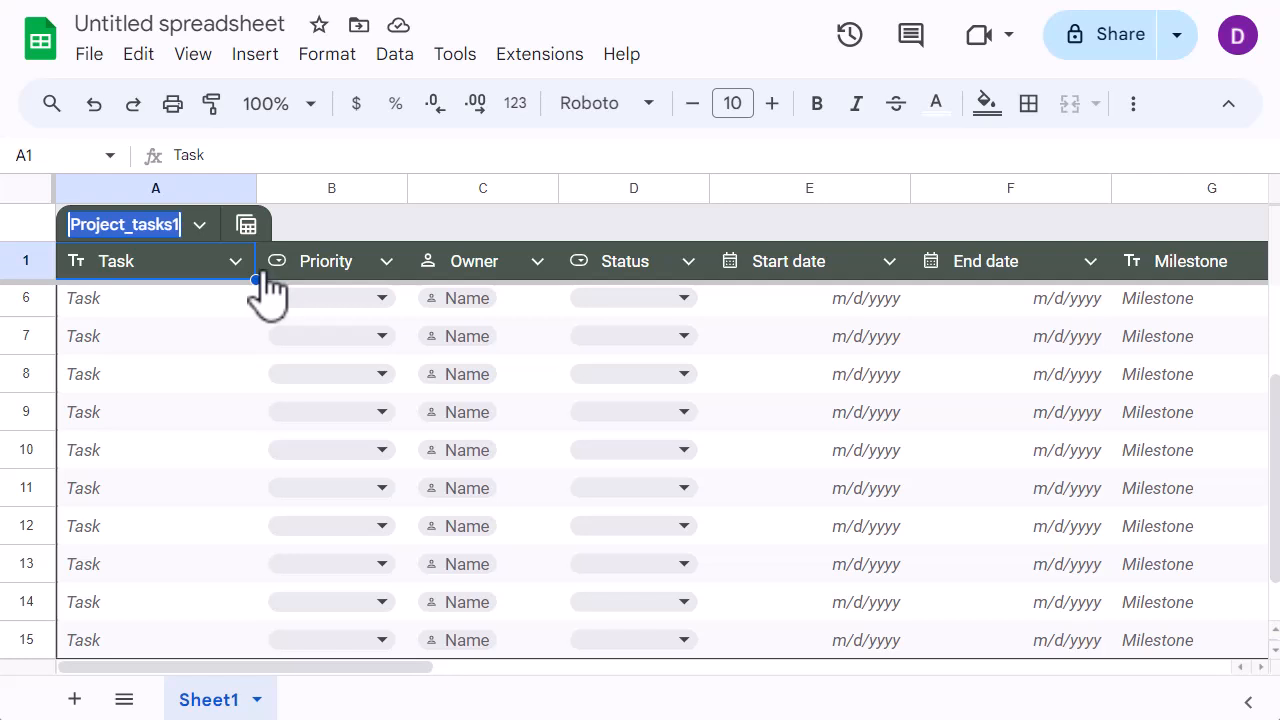
type("Pr")
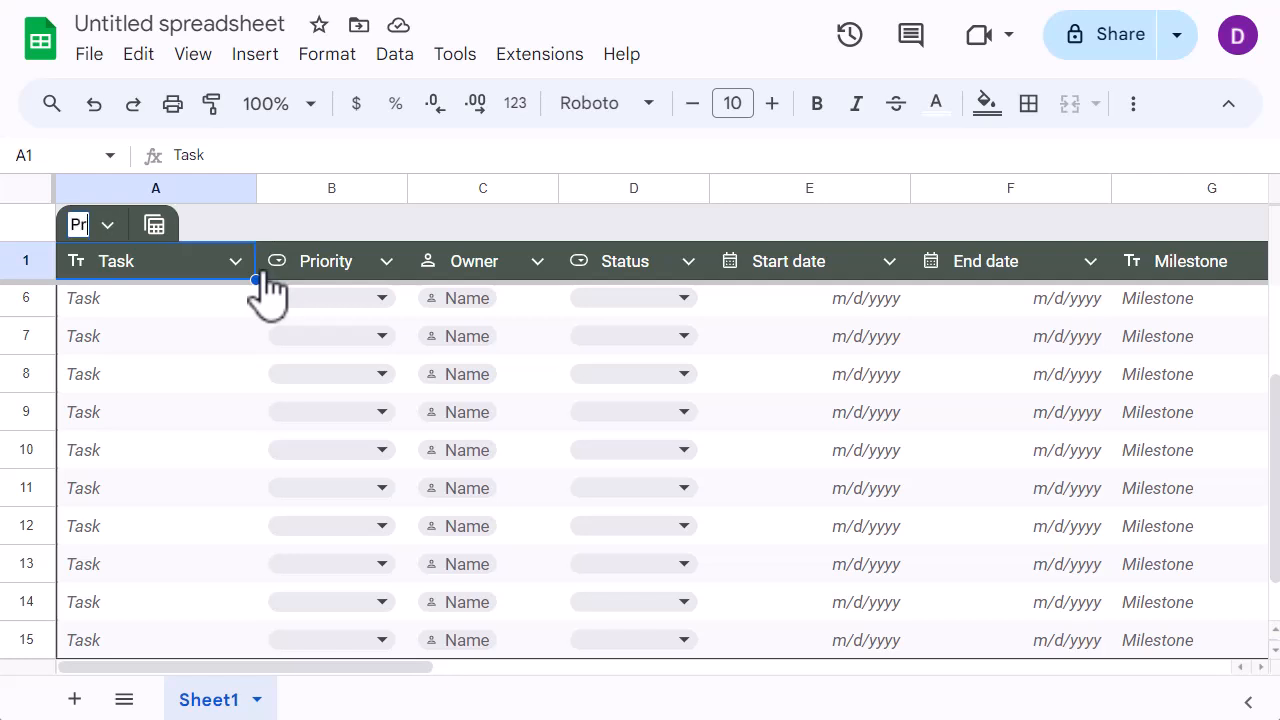
type("oject")
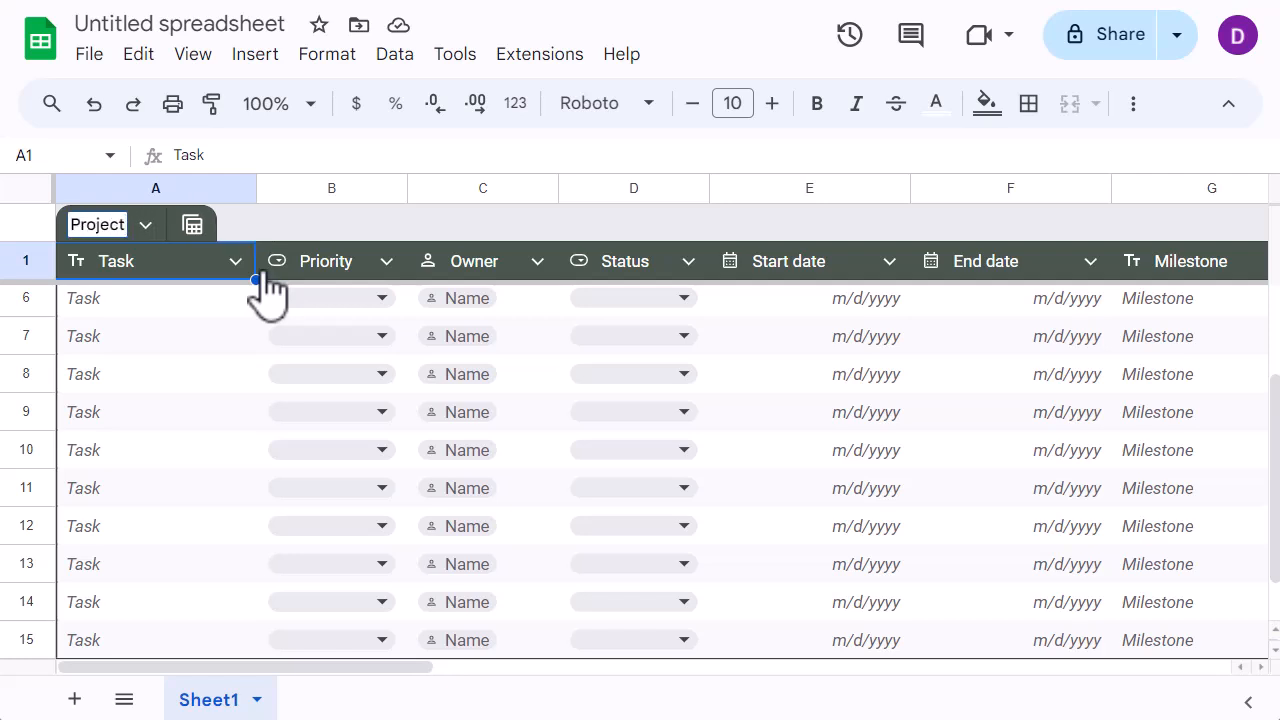
type("_")
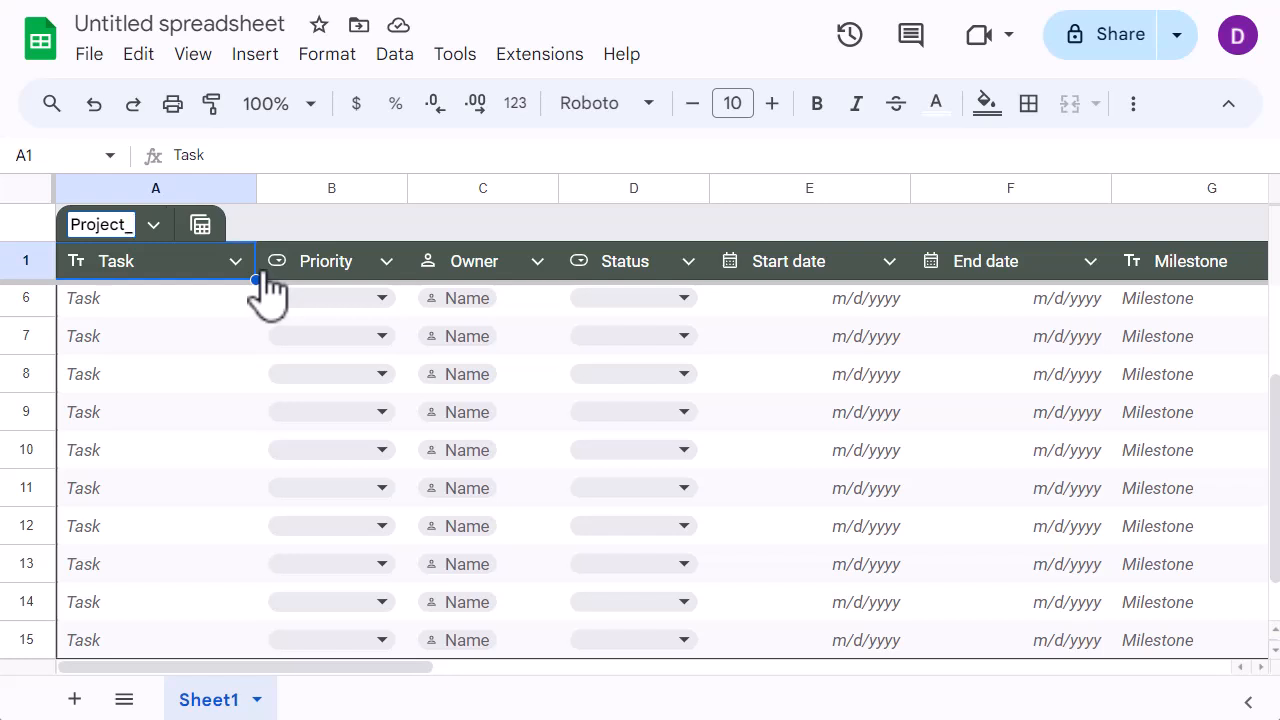
type("Pari")
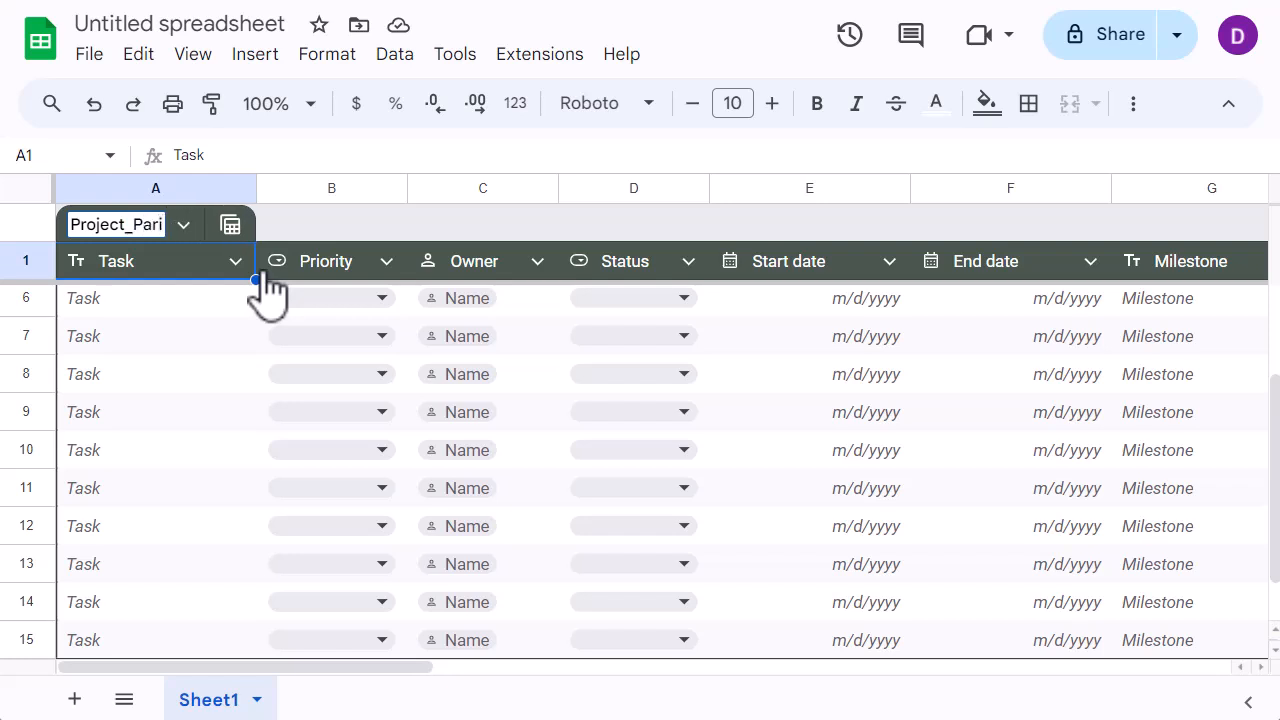
type("s")
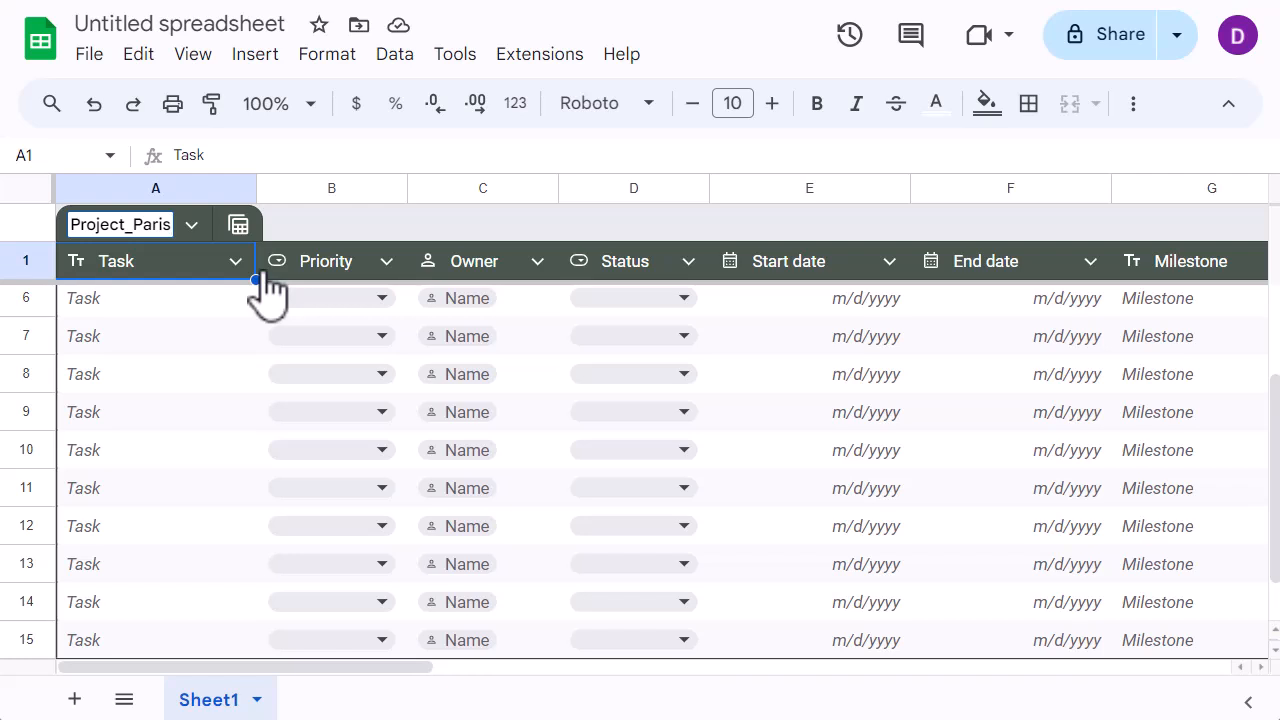
Review the Project_Paris table's options for range, alternating colors, color customization, reverting and deleting
left_click(193, 226)
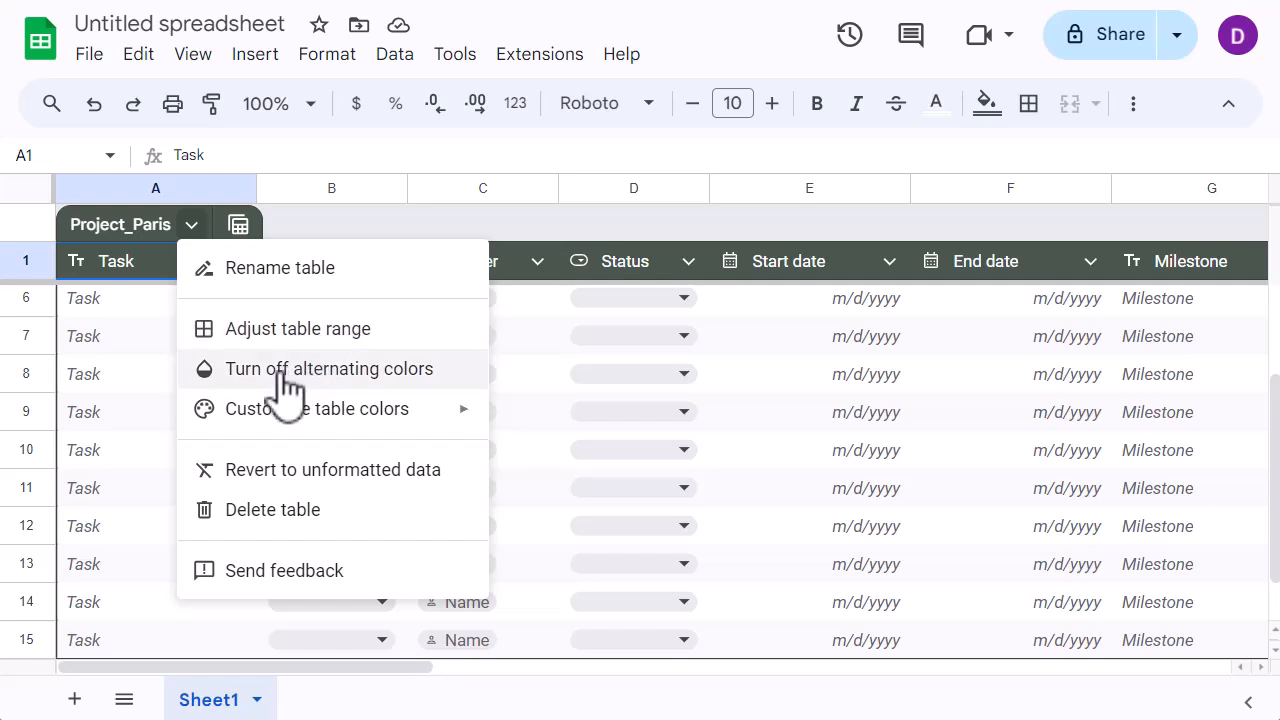
mouse_move(292, 418)
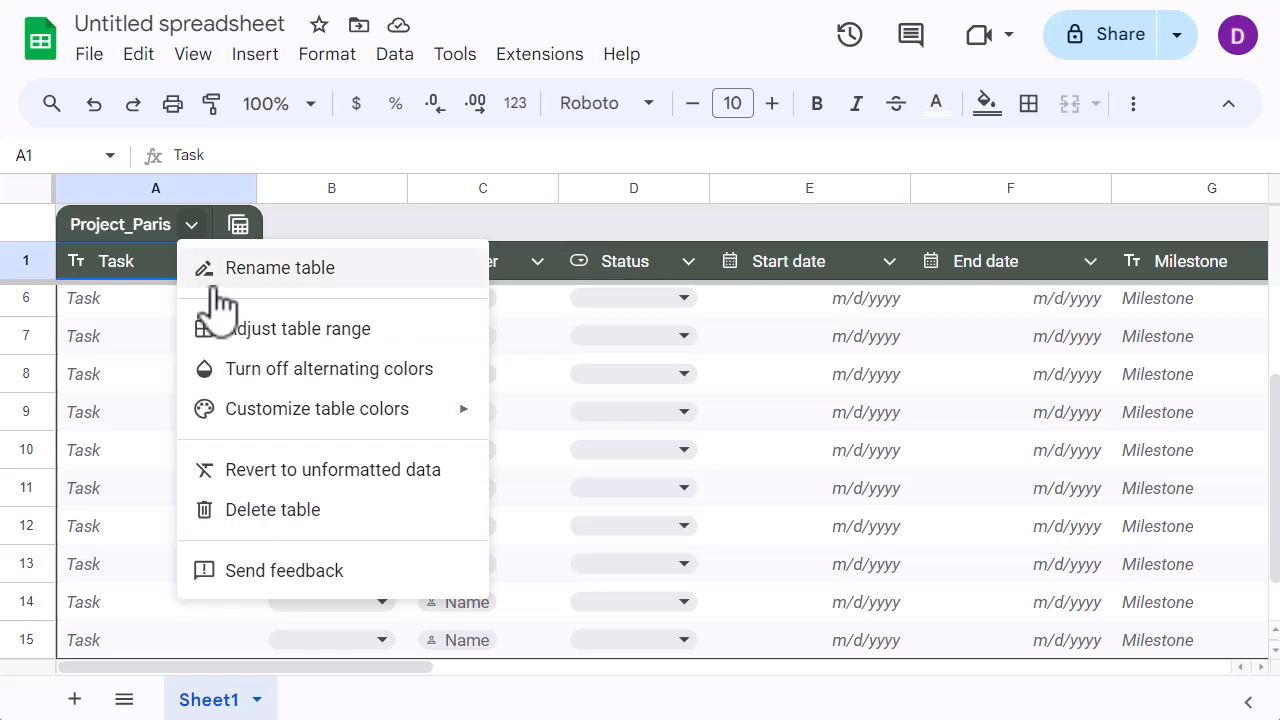
left_click(196, 224)
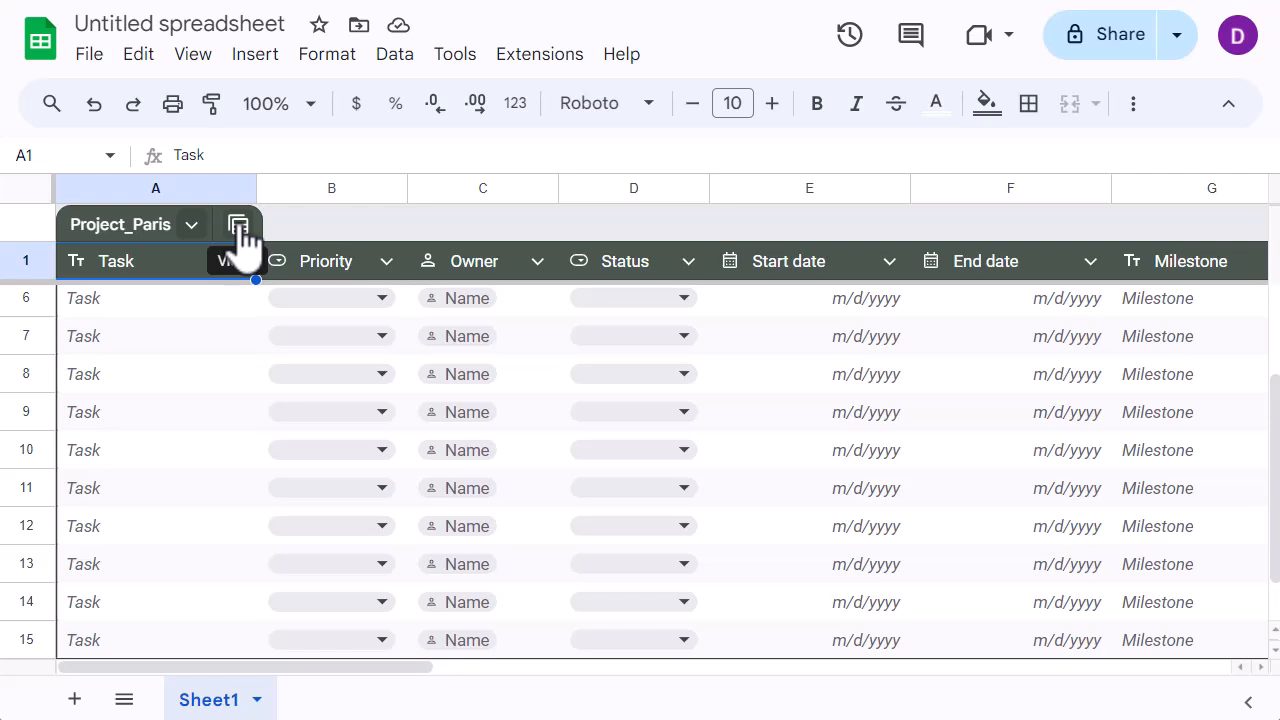
Create a temporary view of the Project_Paris table grouped by Priority, and close it without saving
left_click(240, 230)
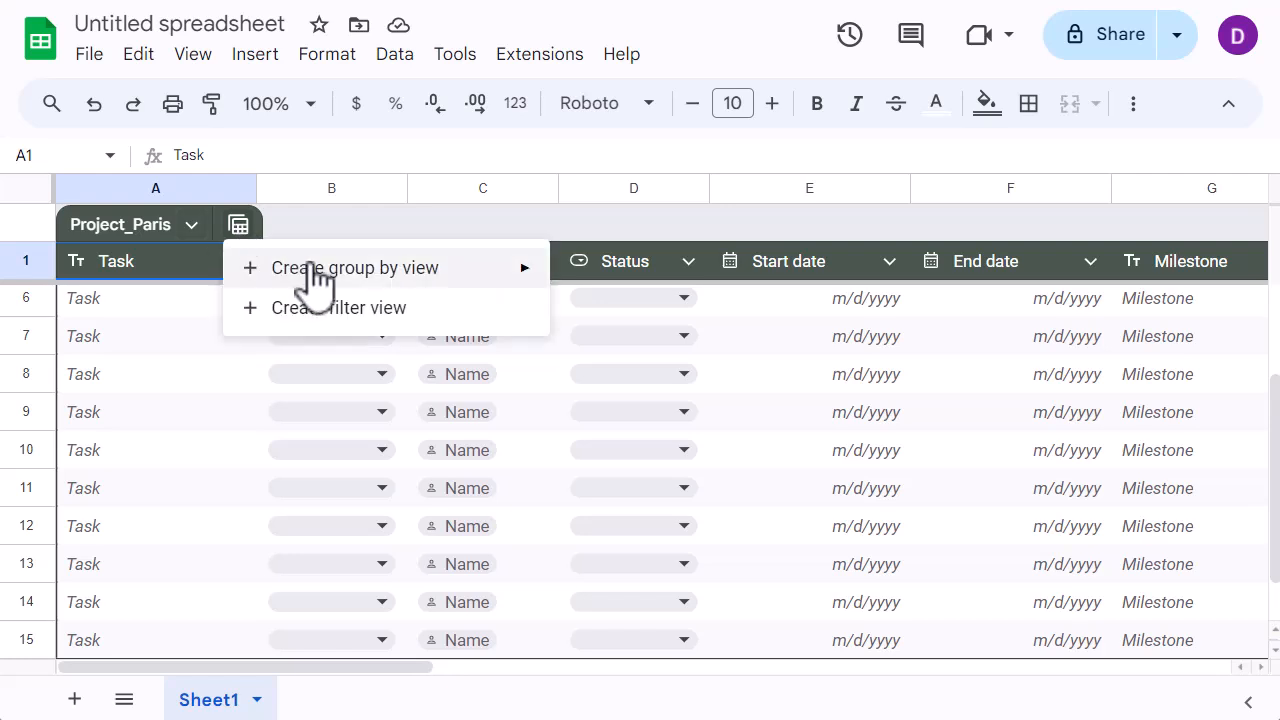
mouse_move(315, 275)
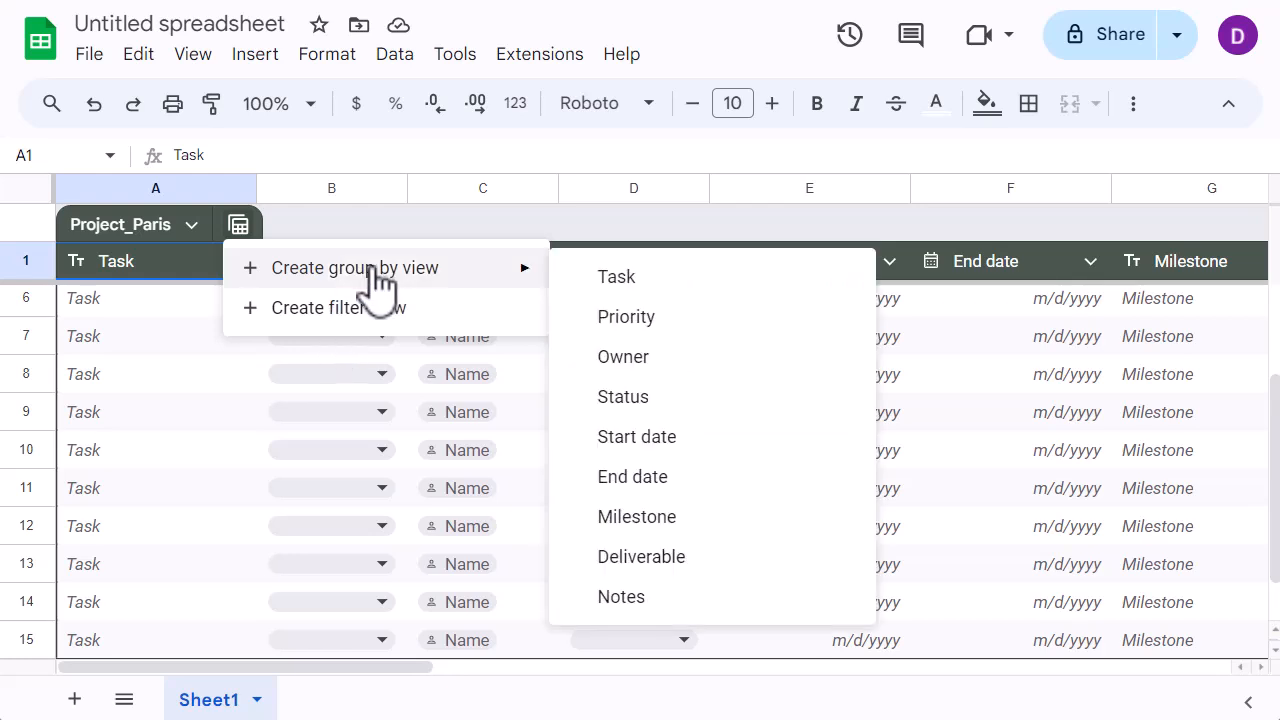
left_click(647, 322)
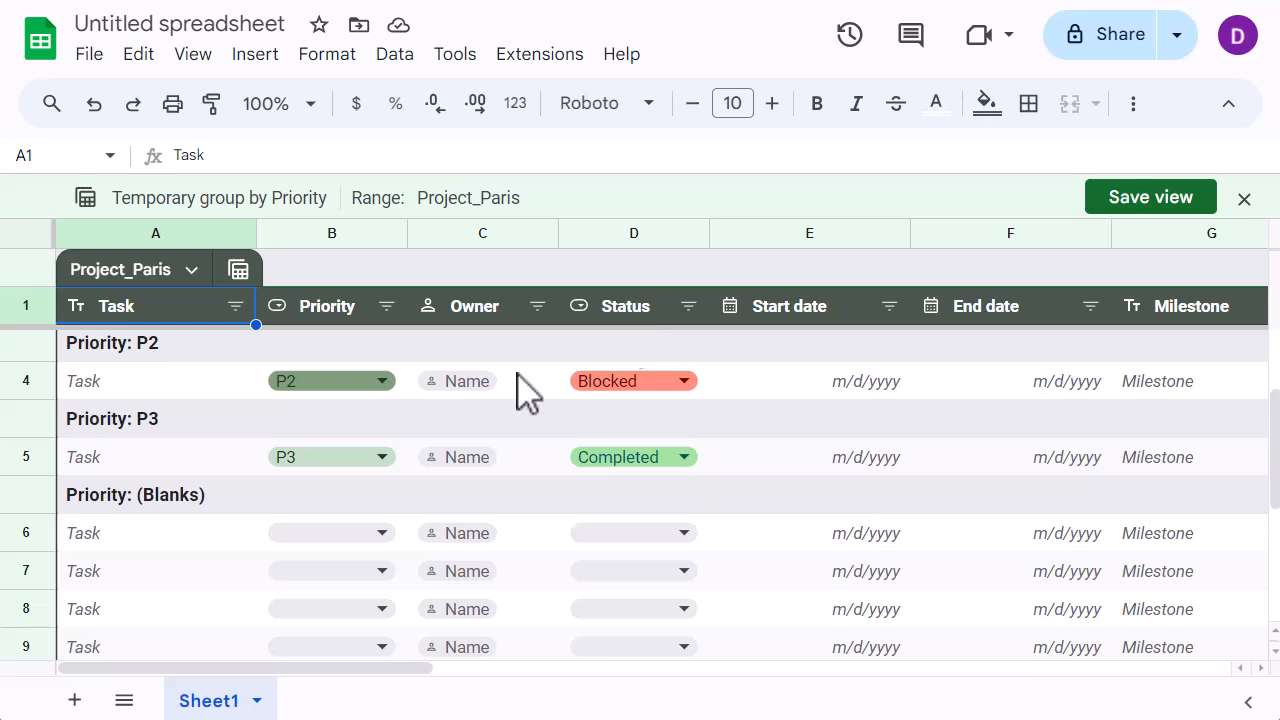
scroll(437, 450, "up", 1)
scroll(445, 450, "up", 1)
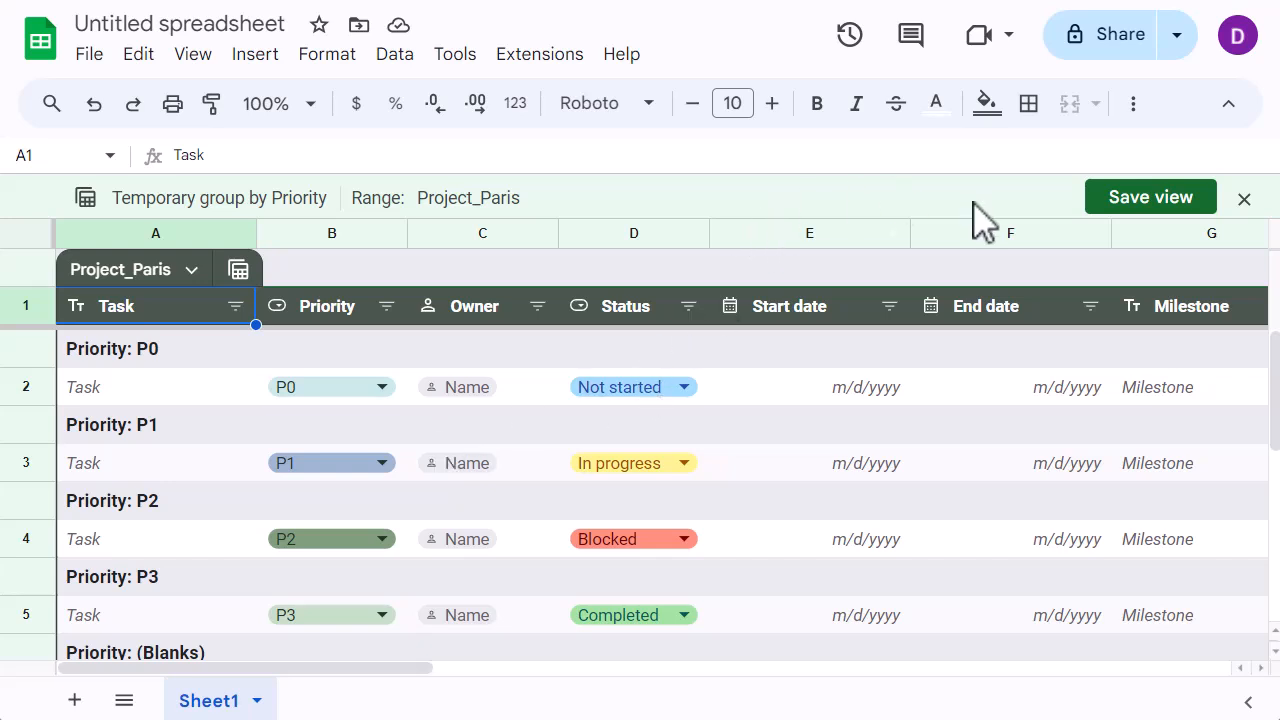
left_click(1245, 200)
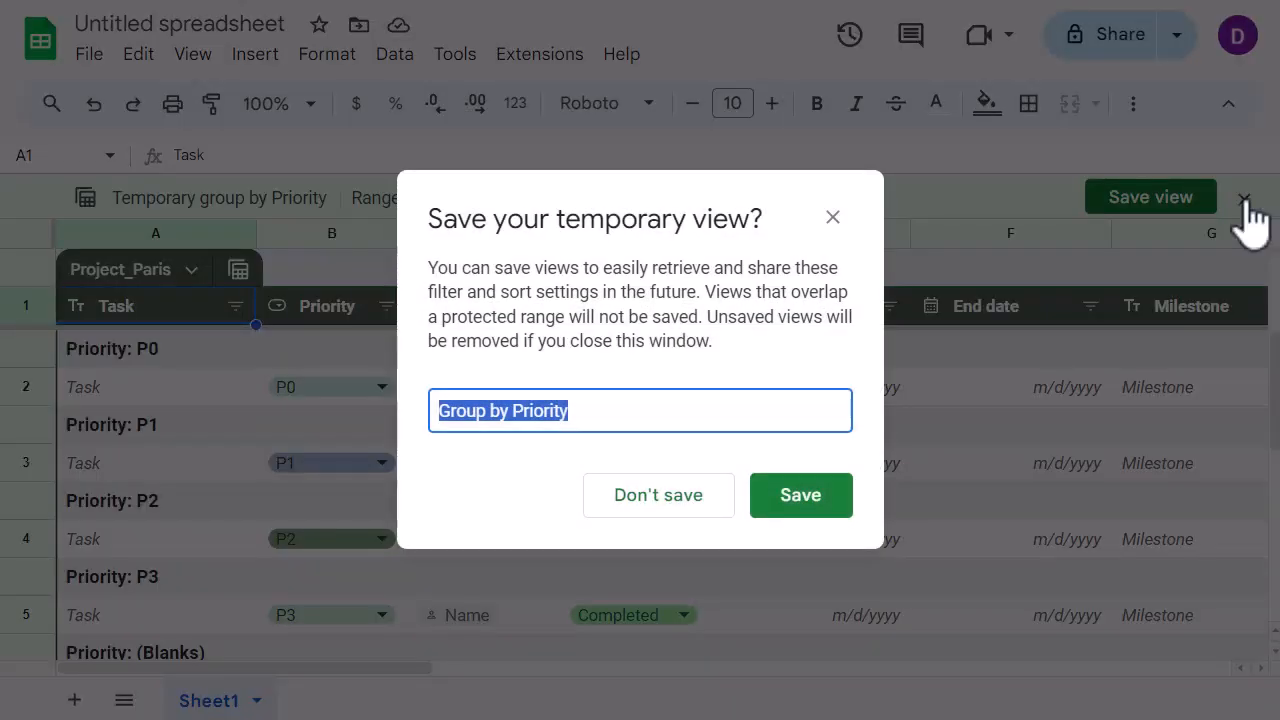
left_click(660, 500)
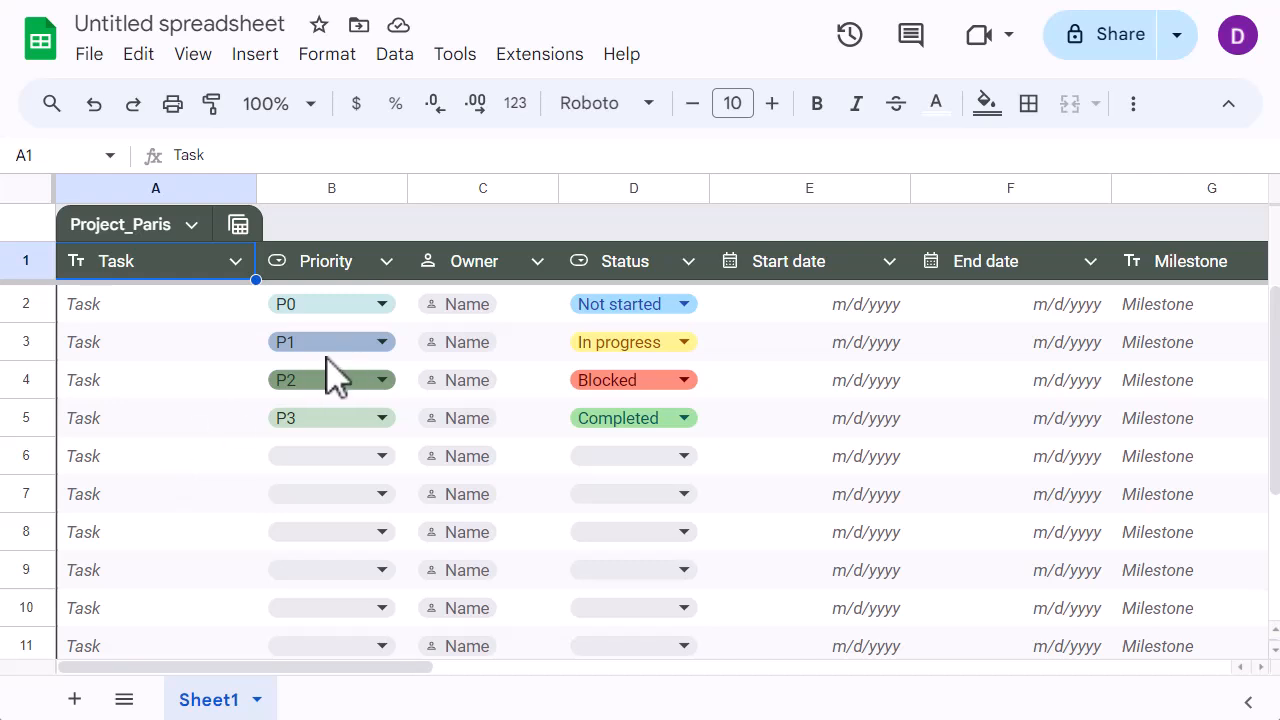
Move the Owner column so that it sits between End date and Milestone
left_click(484, 205)
left_click_drag(471, 177, 532, 188)
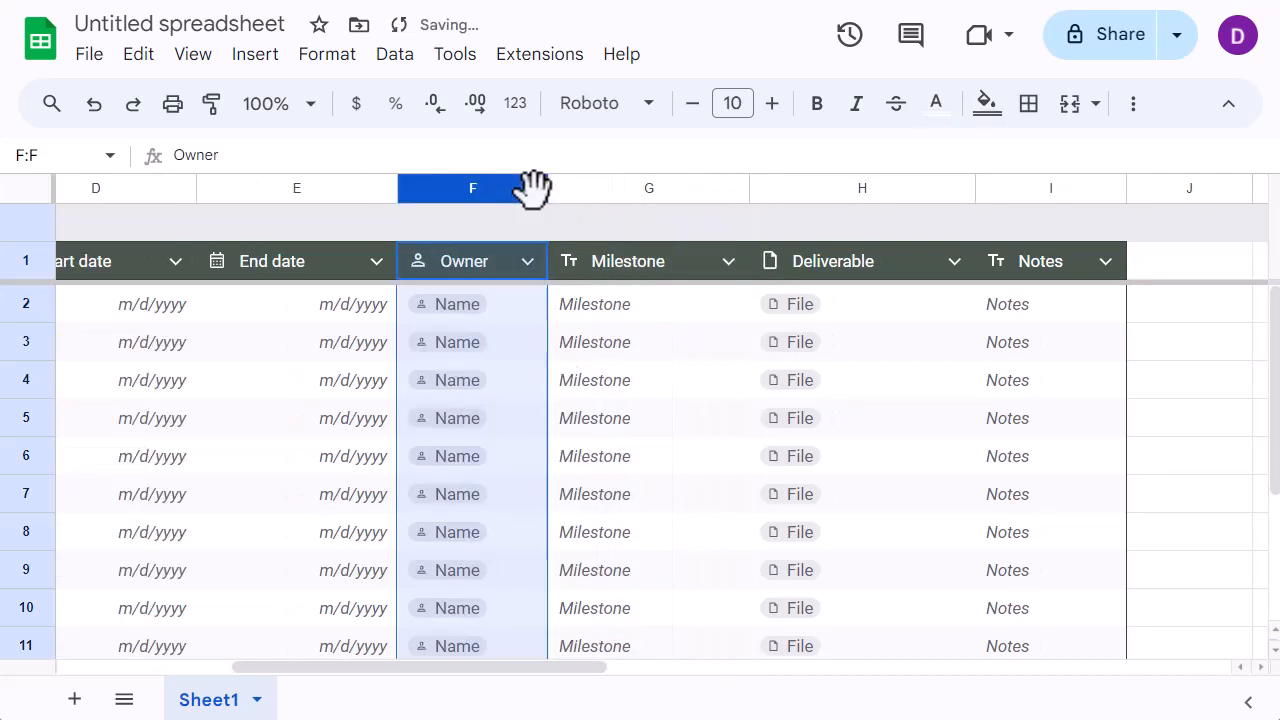
left_click_drag(280, 668, 20, 660)
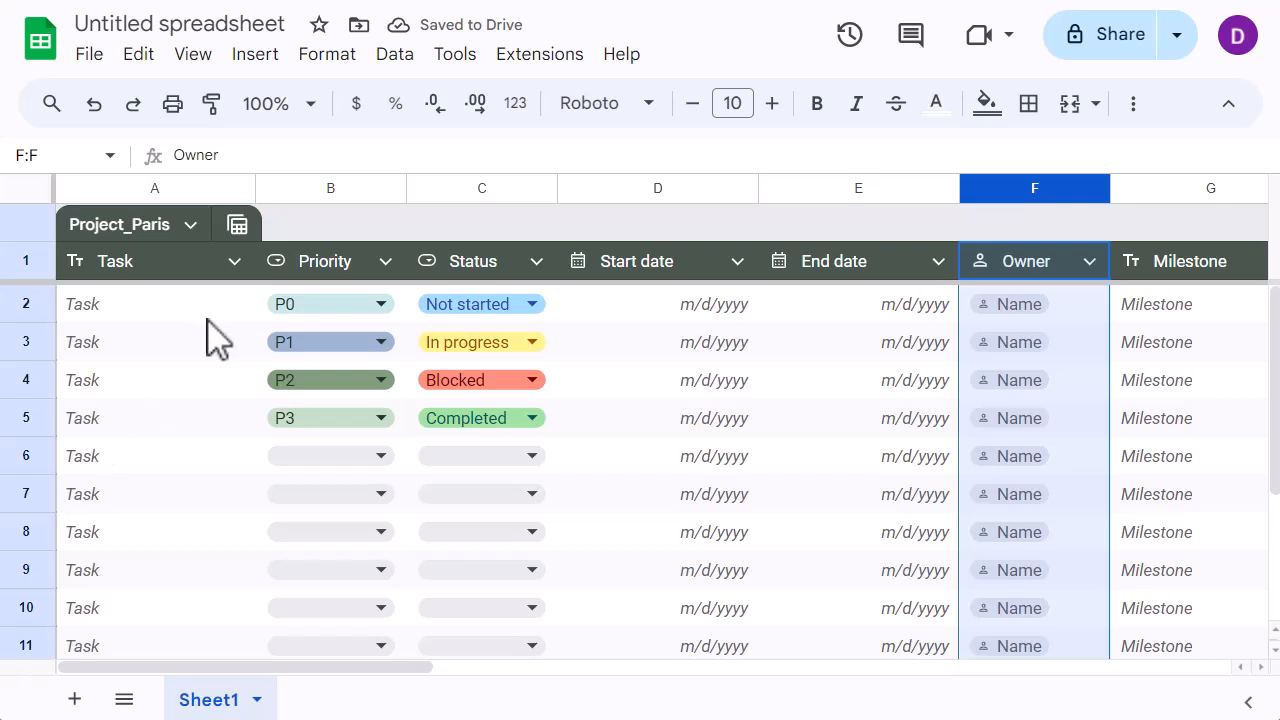
Examine the Task column's options, including the available column types, sorting, filtering and grouping
left_click(234, 262)
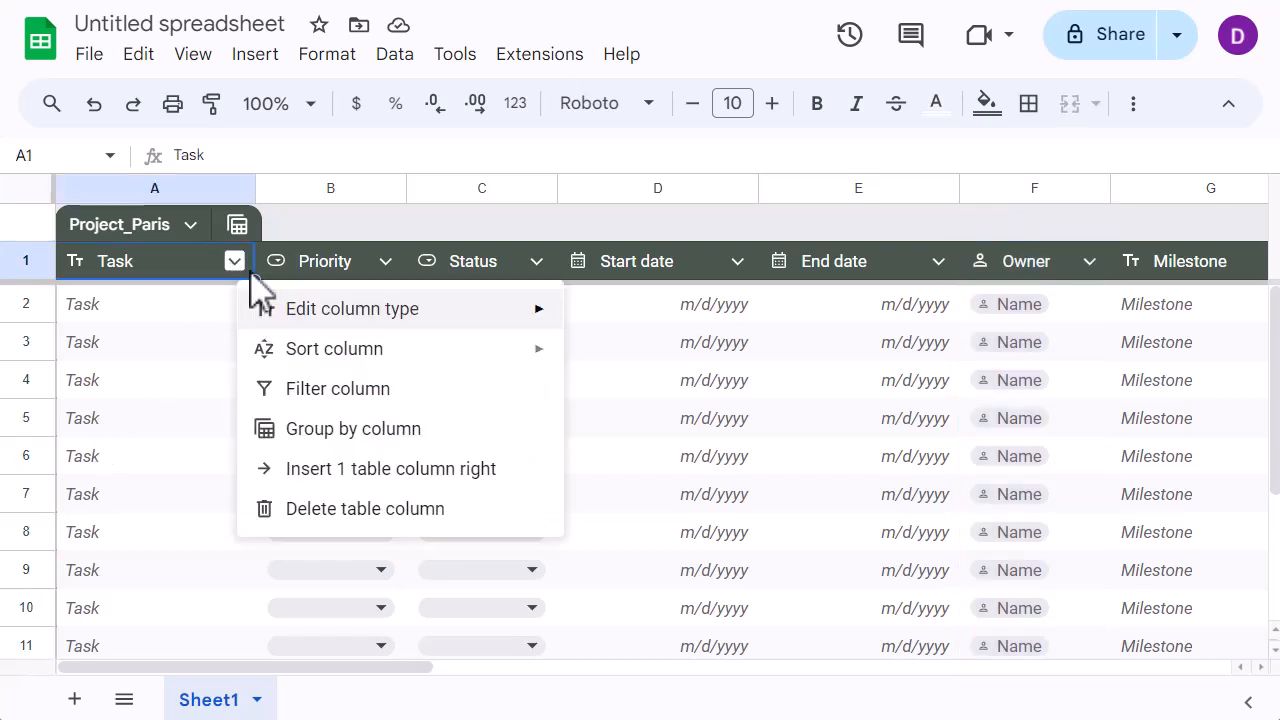
mouse_move(329, 322)
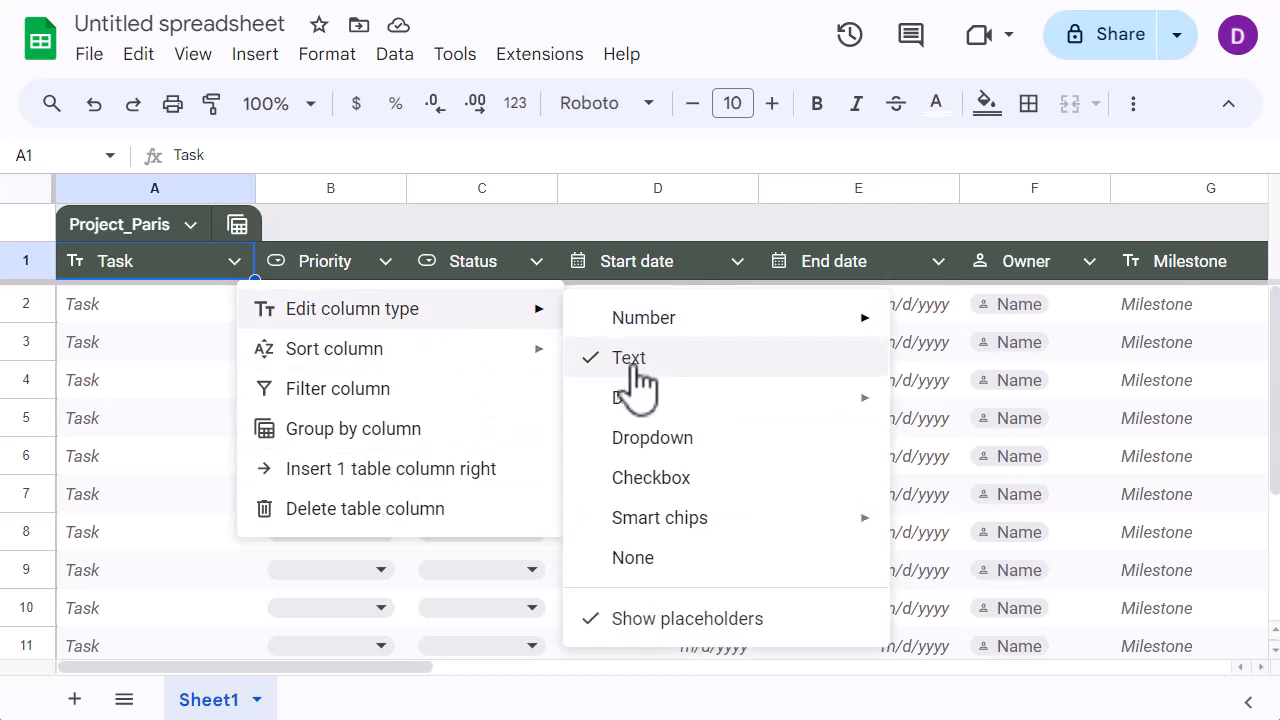
mouse_move(650, 528)
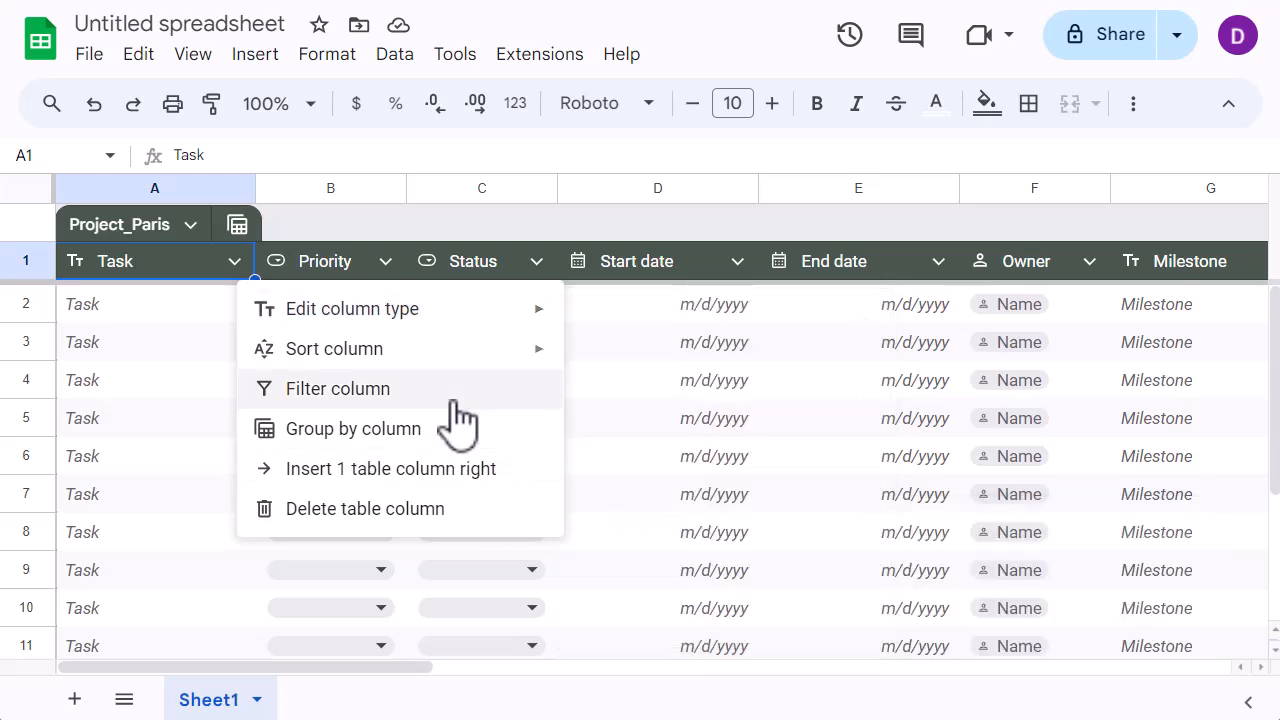
mouse_move(398, 345)
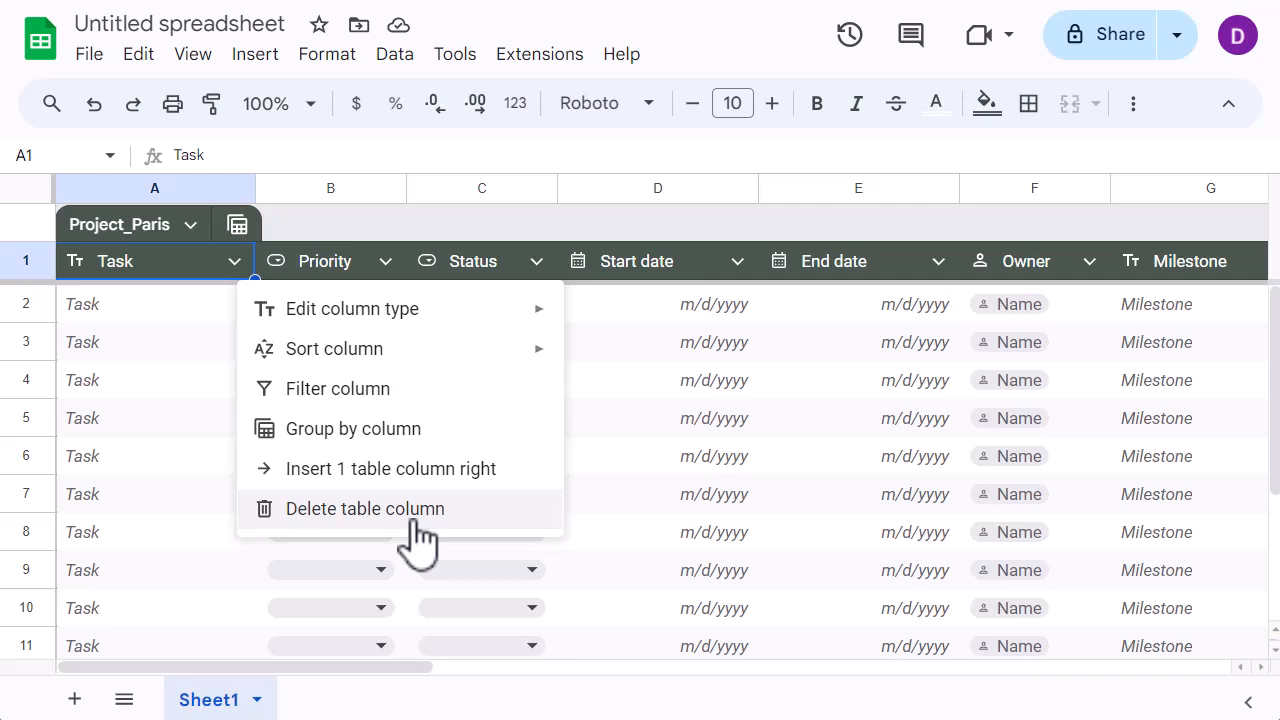
Change the Task column's header text to Task Details
double_click(131, 262)
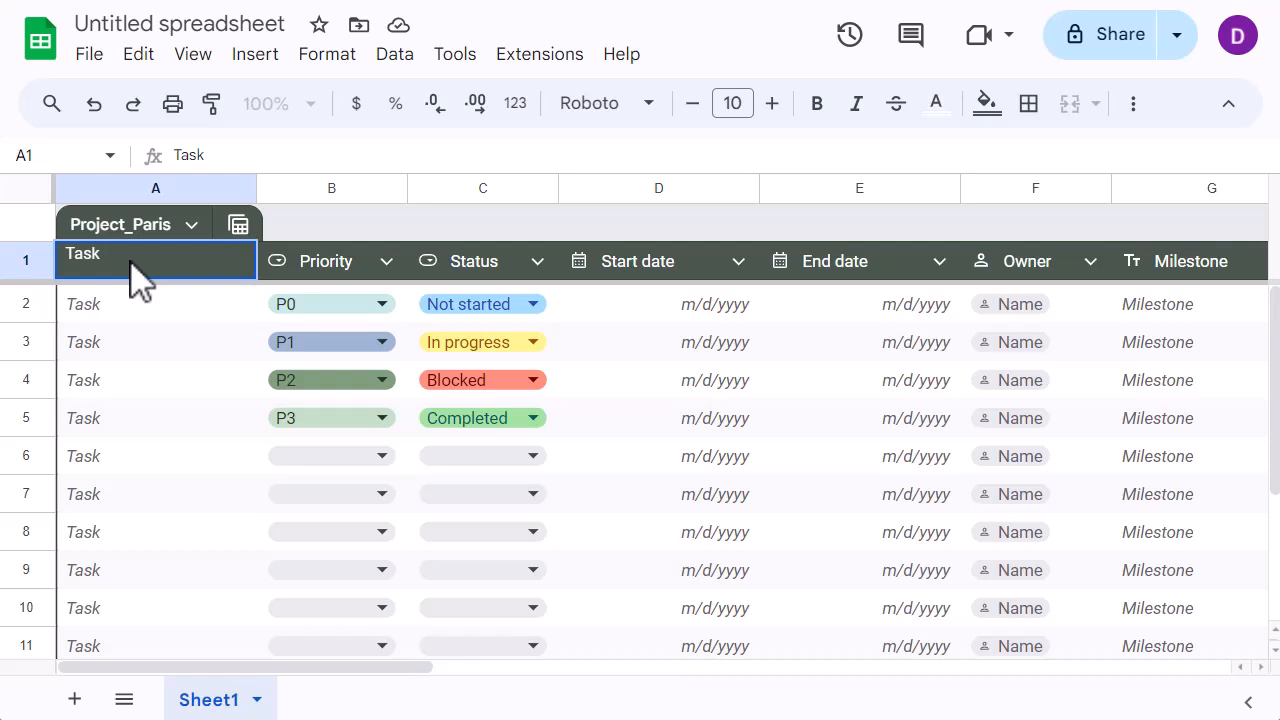
type("Details")
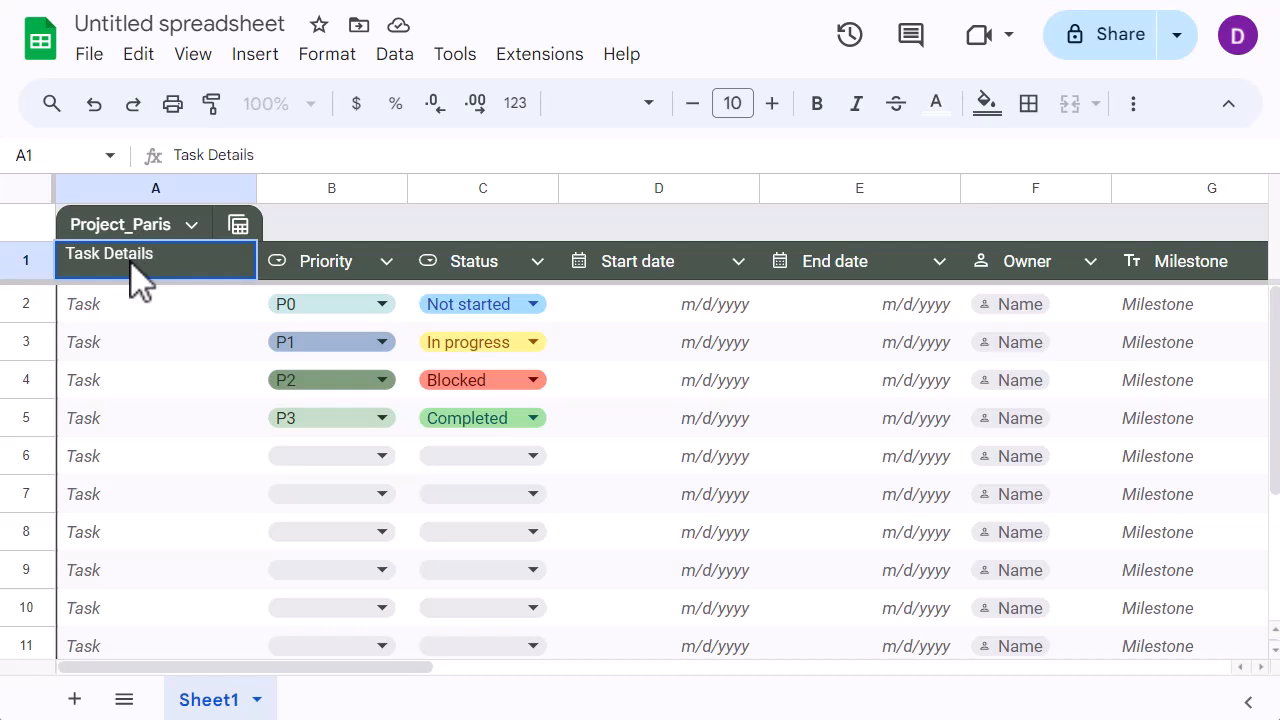
Commit the Task Details header text in the table's first column
key("Return")
scroll(220, 422, "down", 1)
scroll(220, 422, "up", 1)
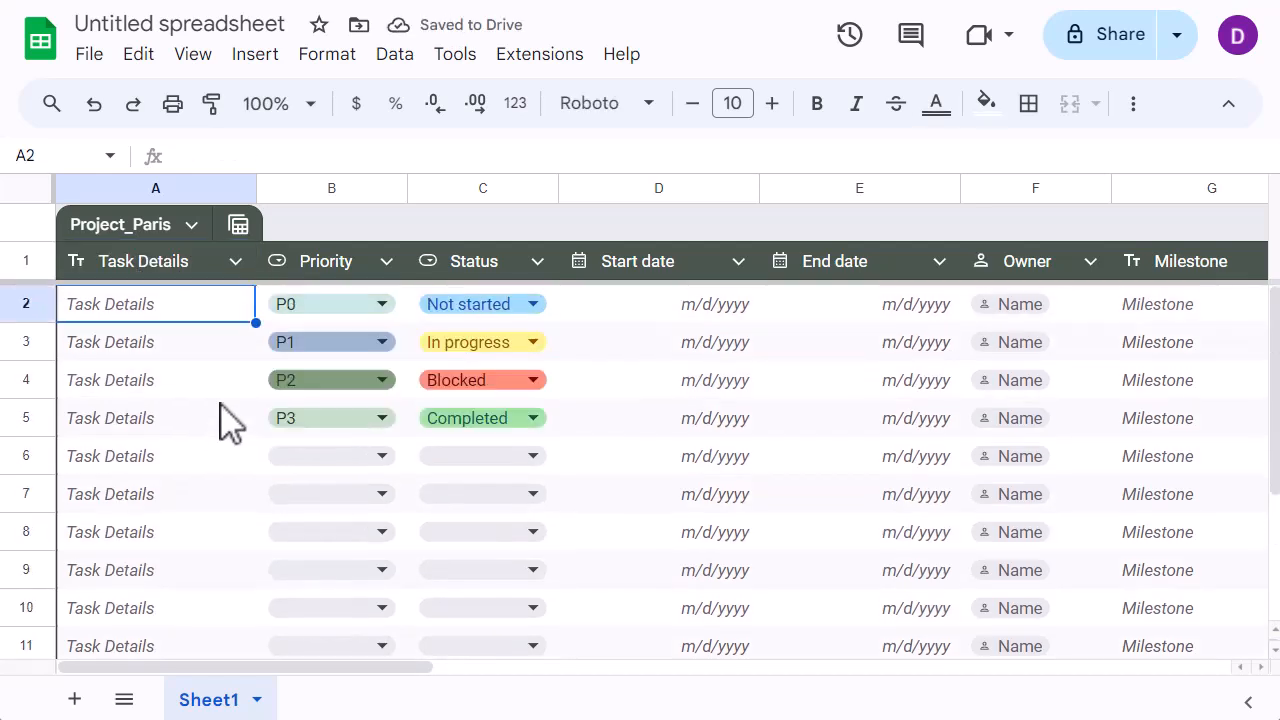
Review the Priority column's dropdown items in its data validation rules, and close the rules without changing them
left_click(388, 310)
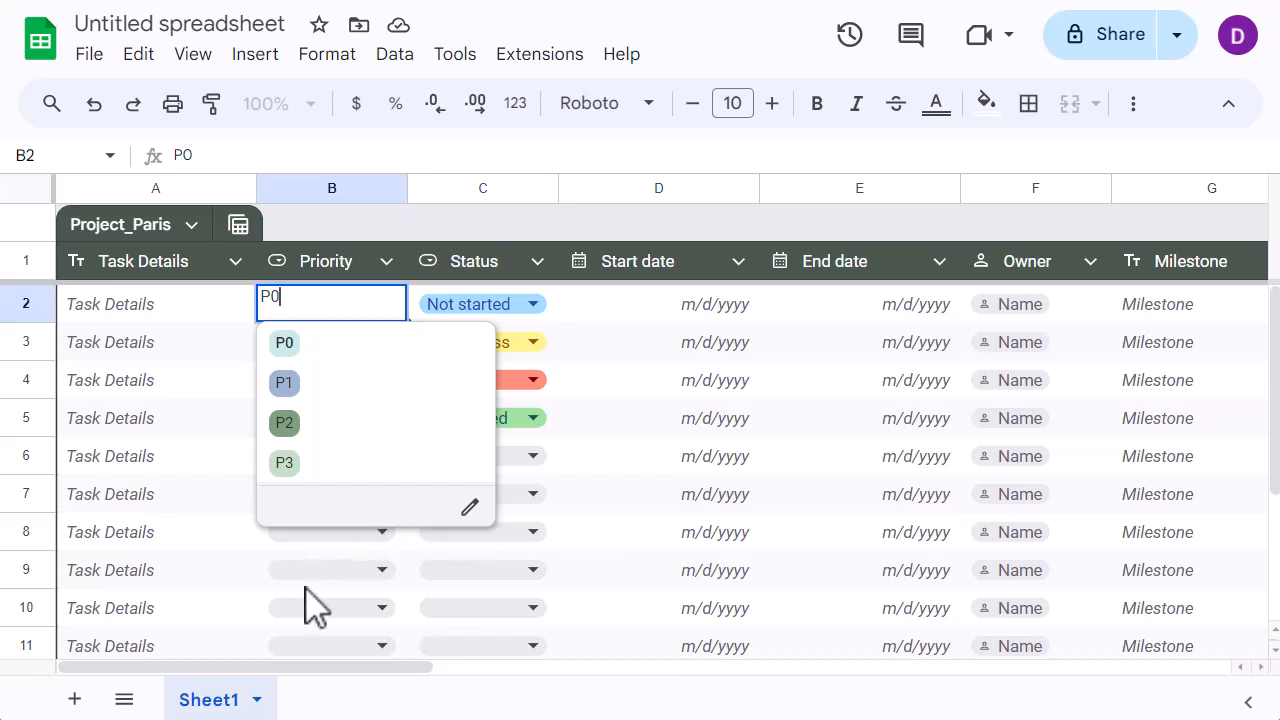
left_click(476, 506)
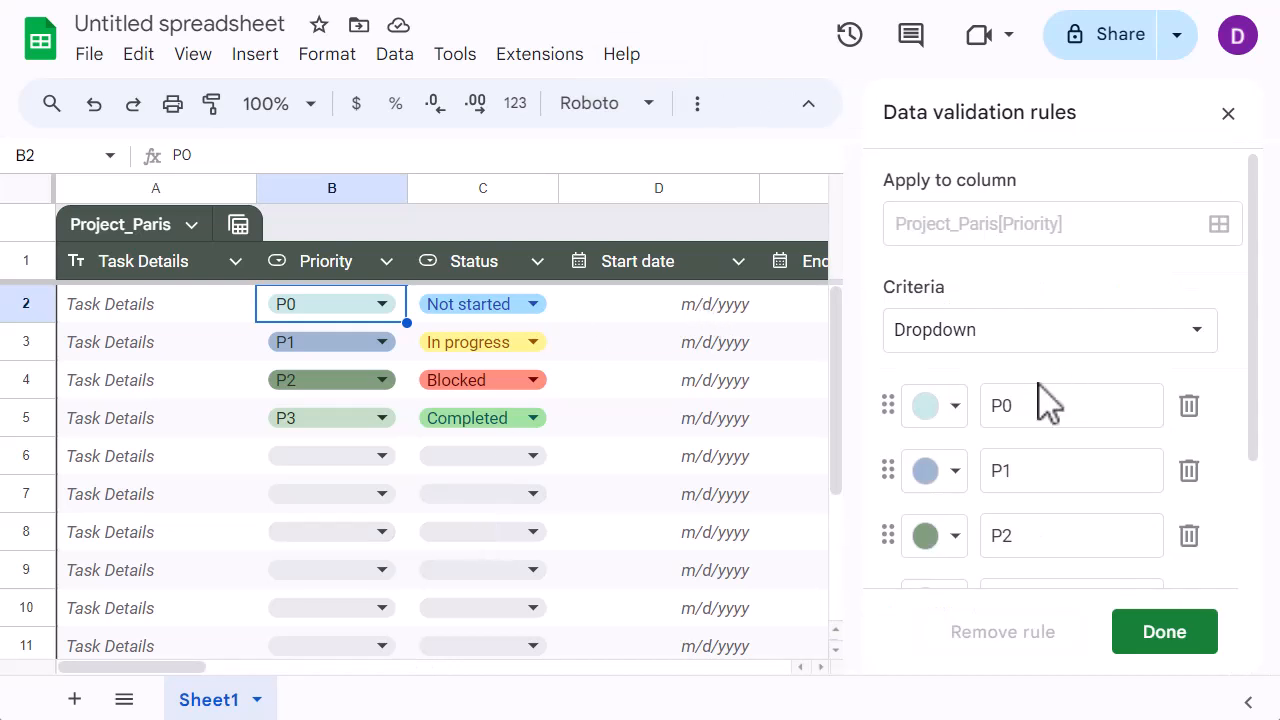
scroll(1040, 390, "down", 3)
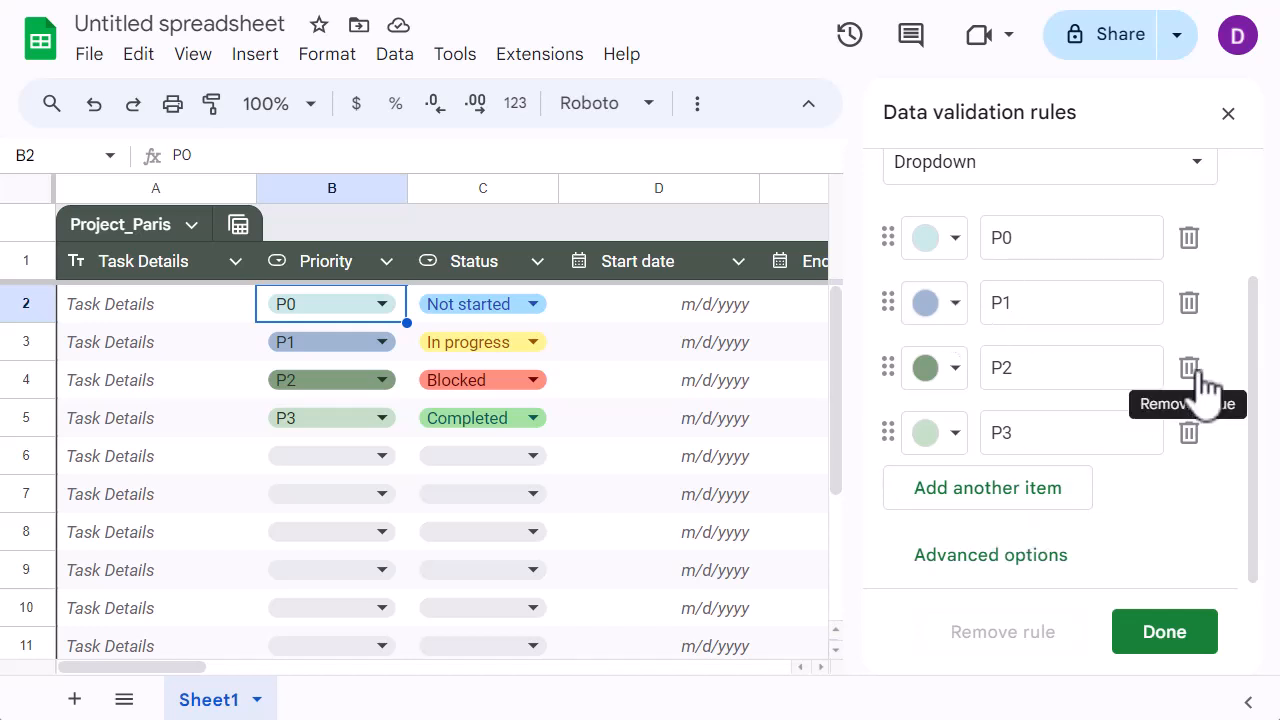
left_click(1229, 114)
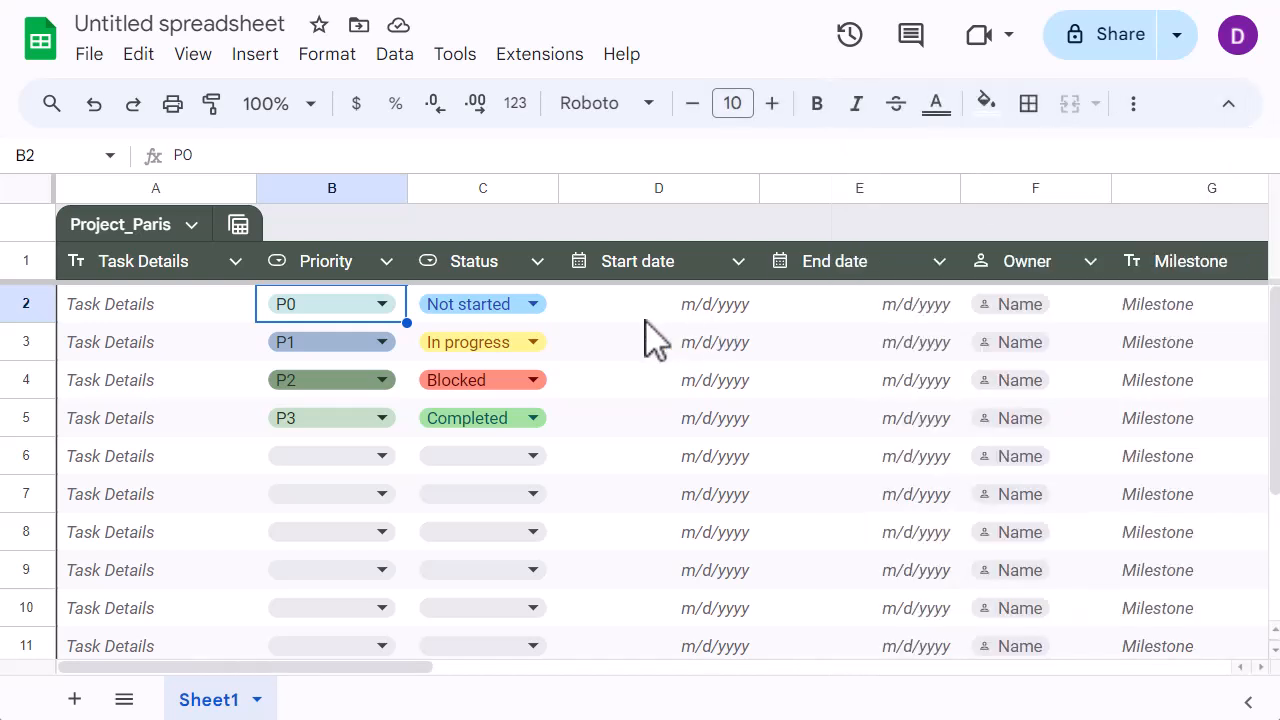
Change the spreadsheet's locale to United Kingdom, and save and reload so the date columns use that format
left_click(638, 310)
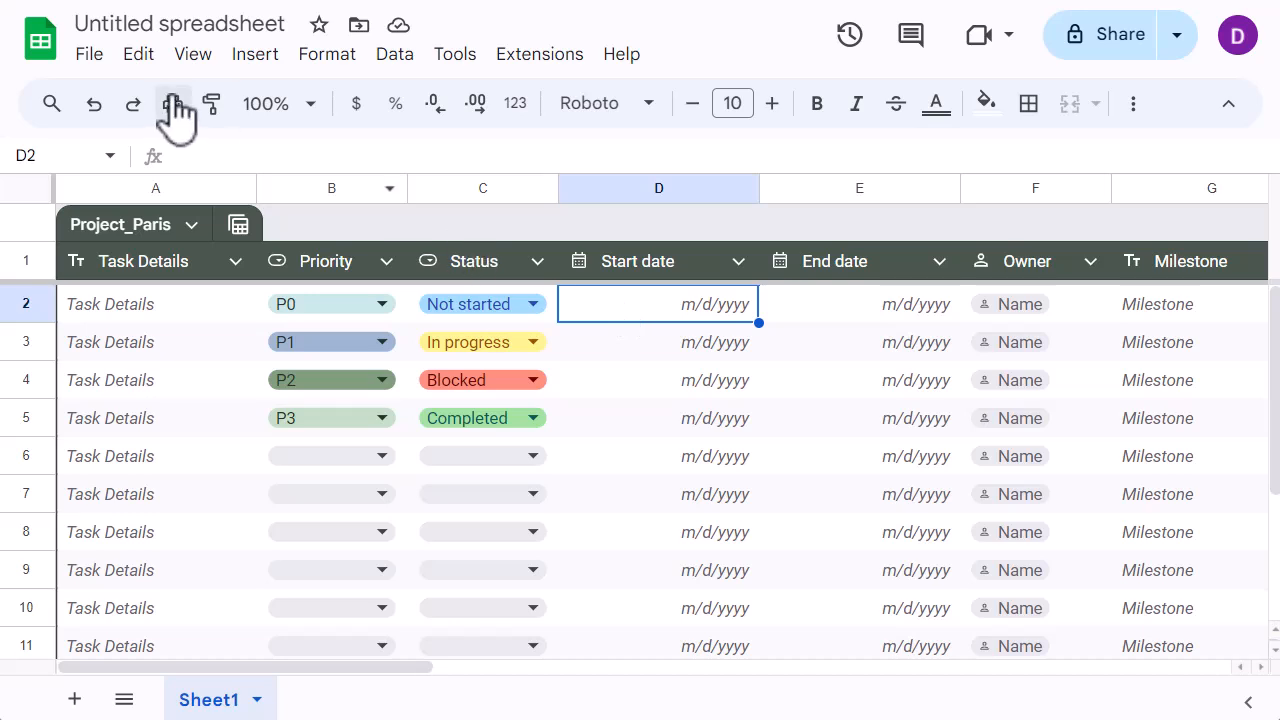
left_click(89, 54)
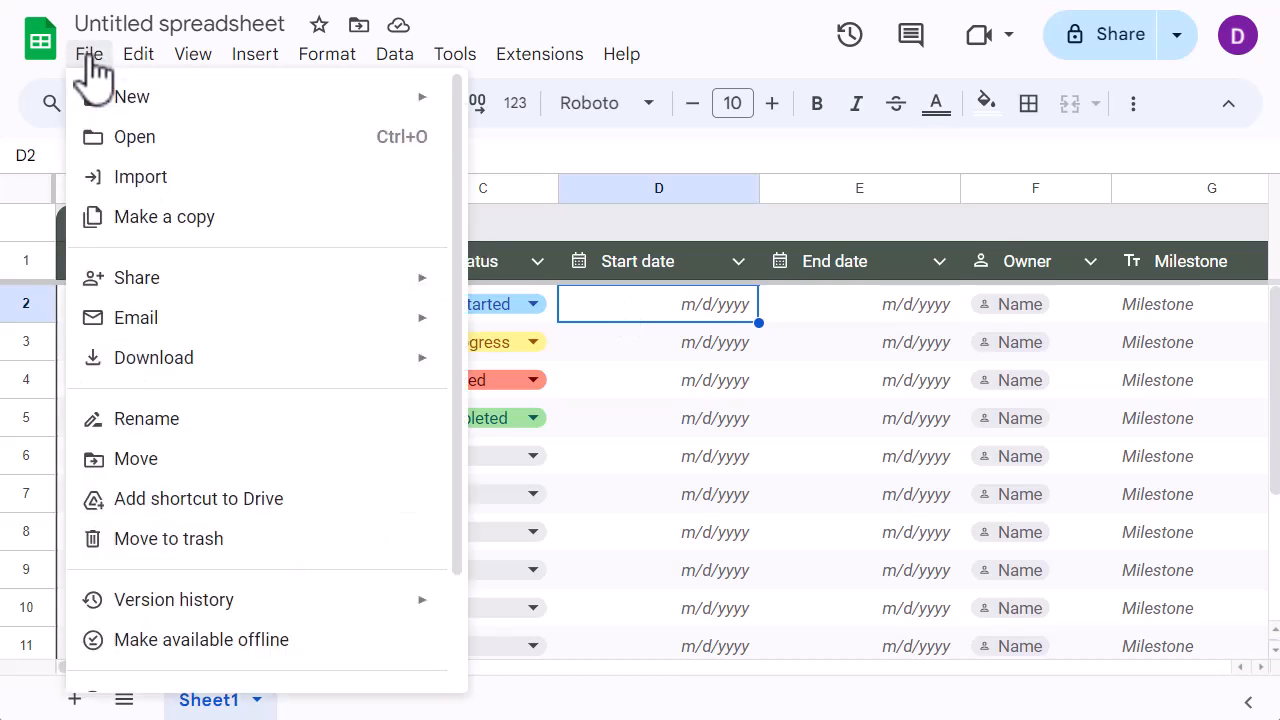
scroll(120, 250, "down", 2)
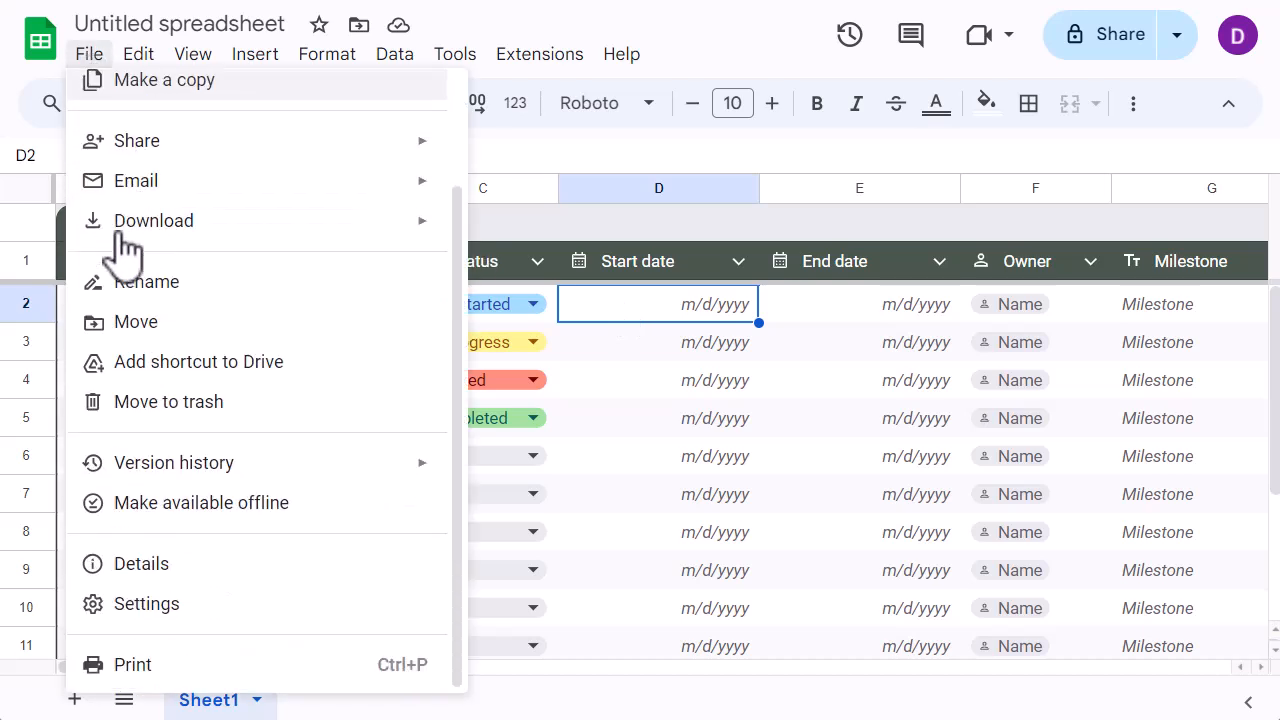
left_click(146, 607)
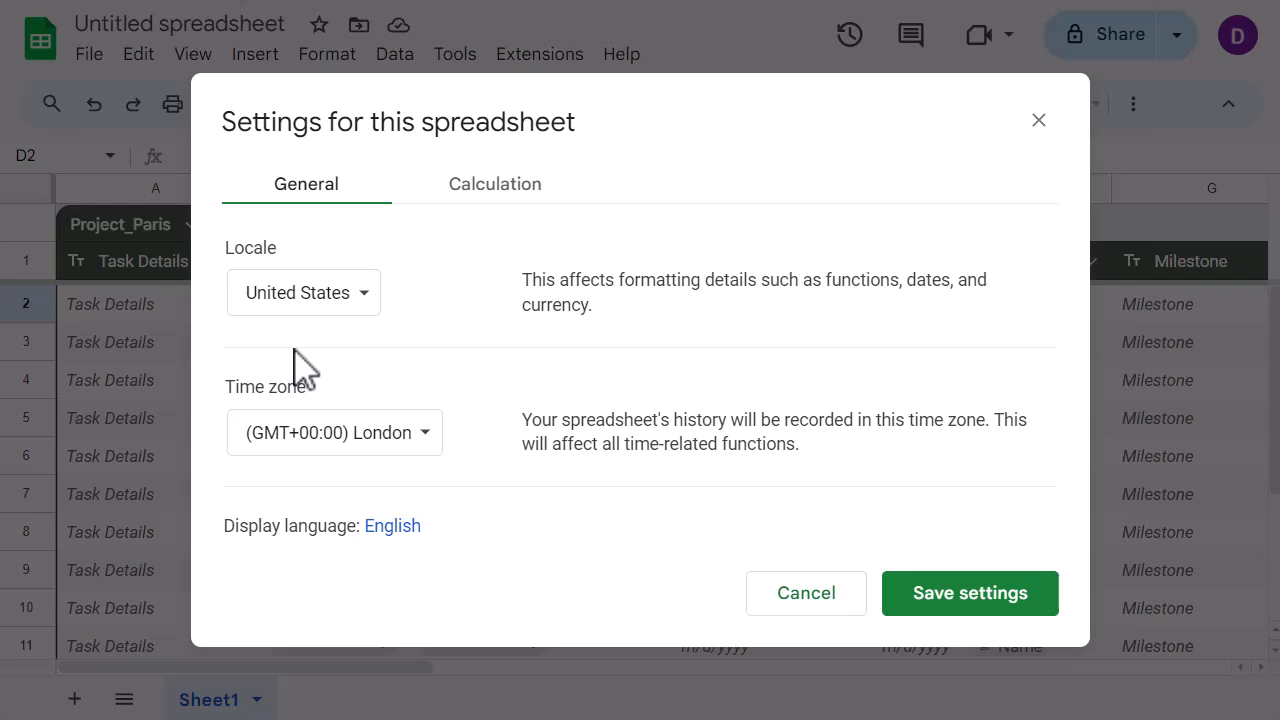
left_click(332, 294)
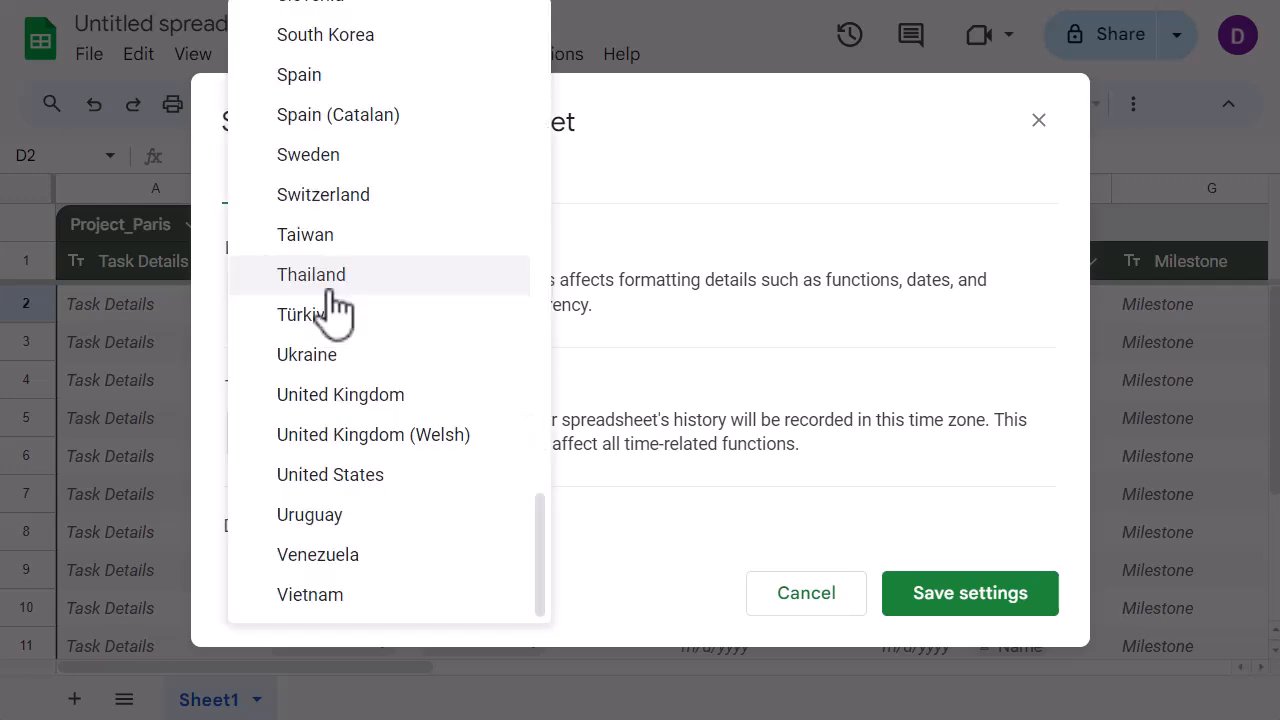
left_click(362, 400)
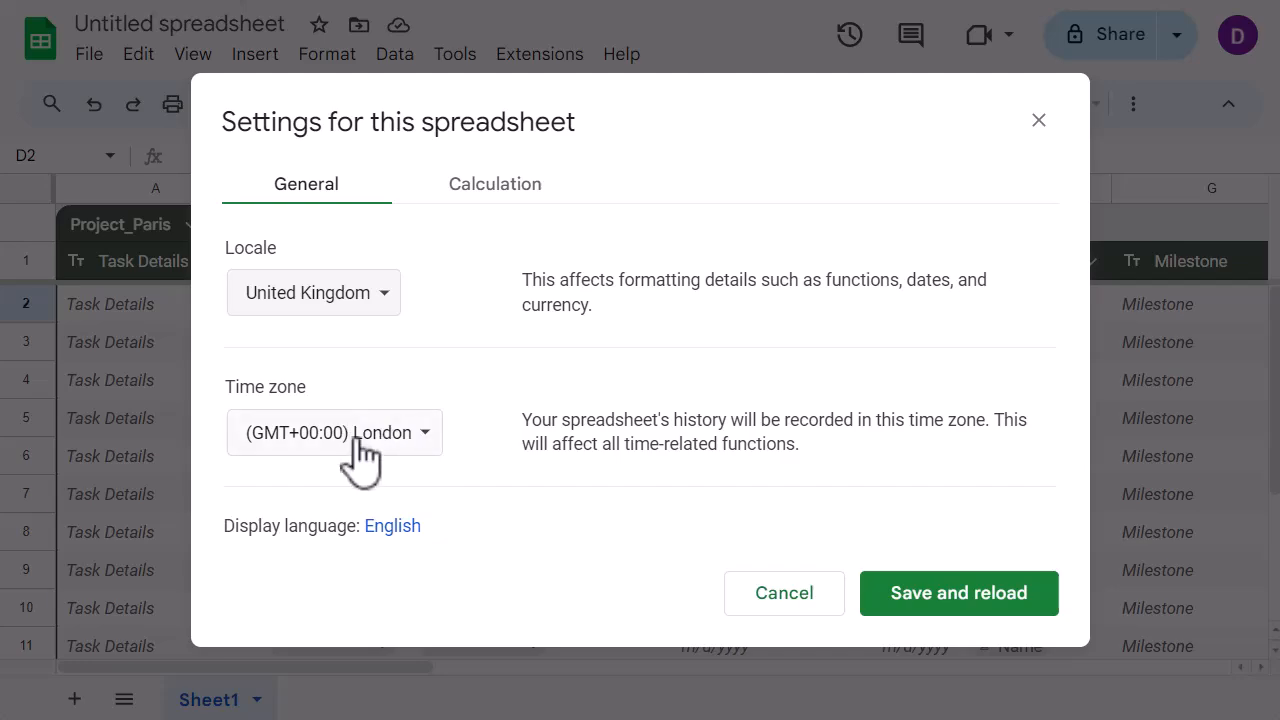
left_click(910, 600)
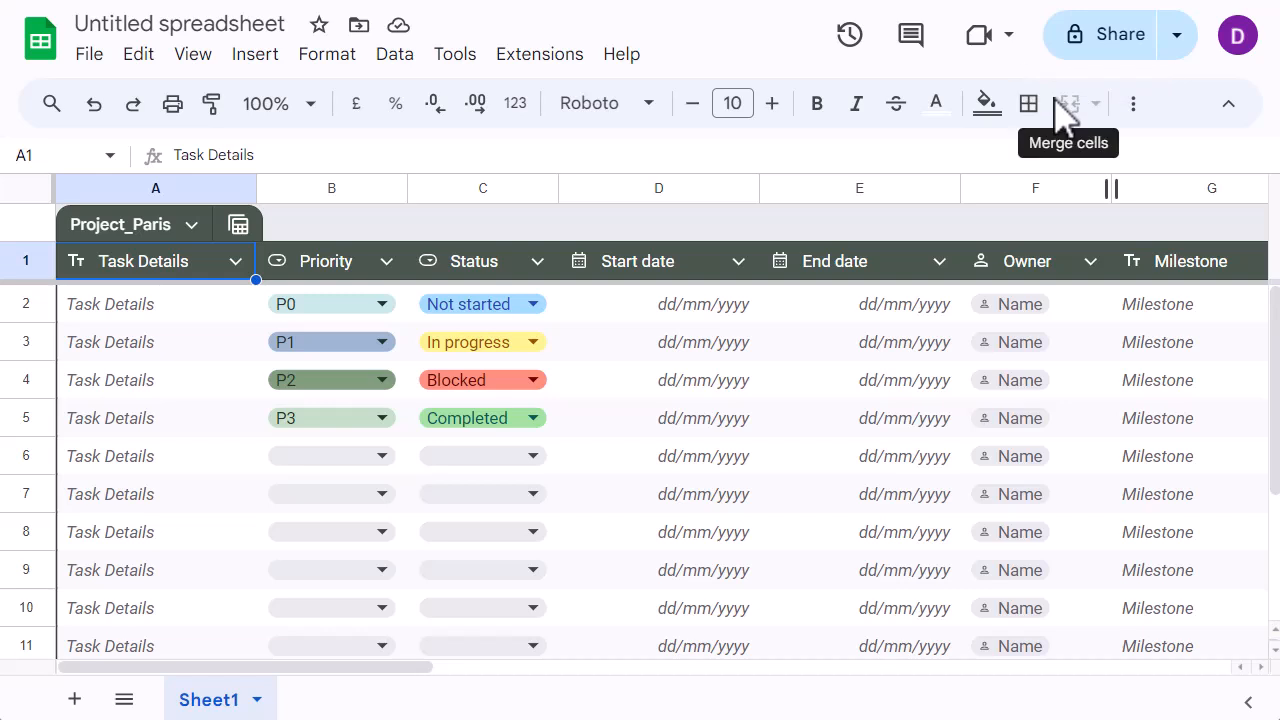
Insert one table column to the left of Start date and set its column type to Text
left_click(739, 262)
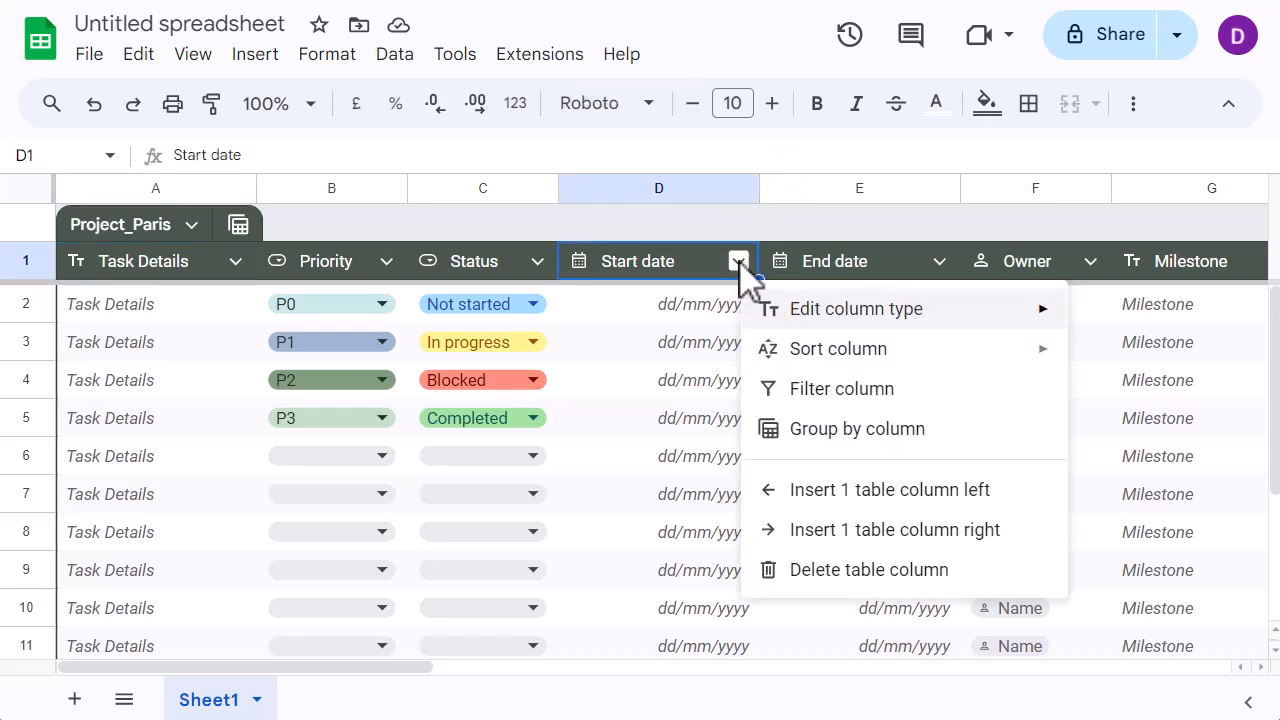
left_click(812, 492)
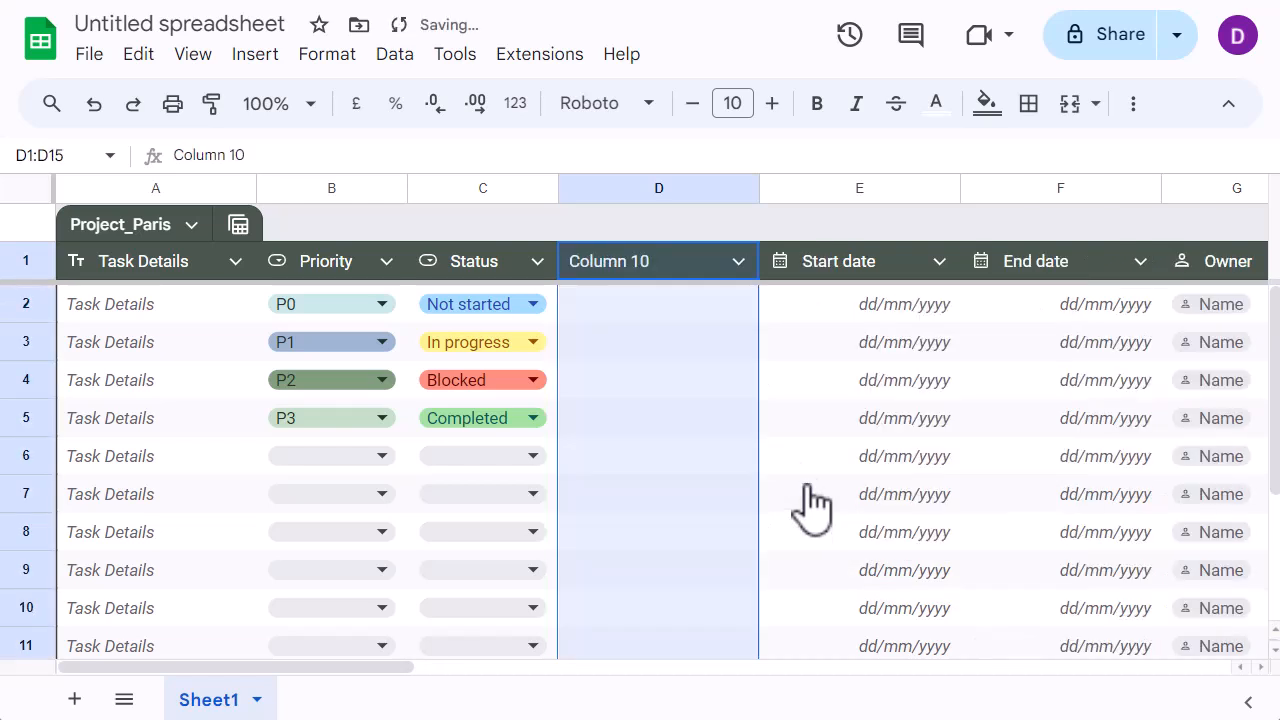
left_click(652, 273)
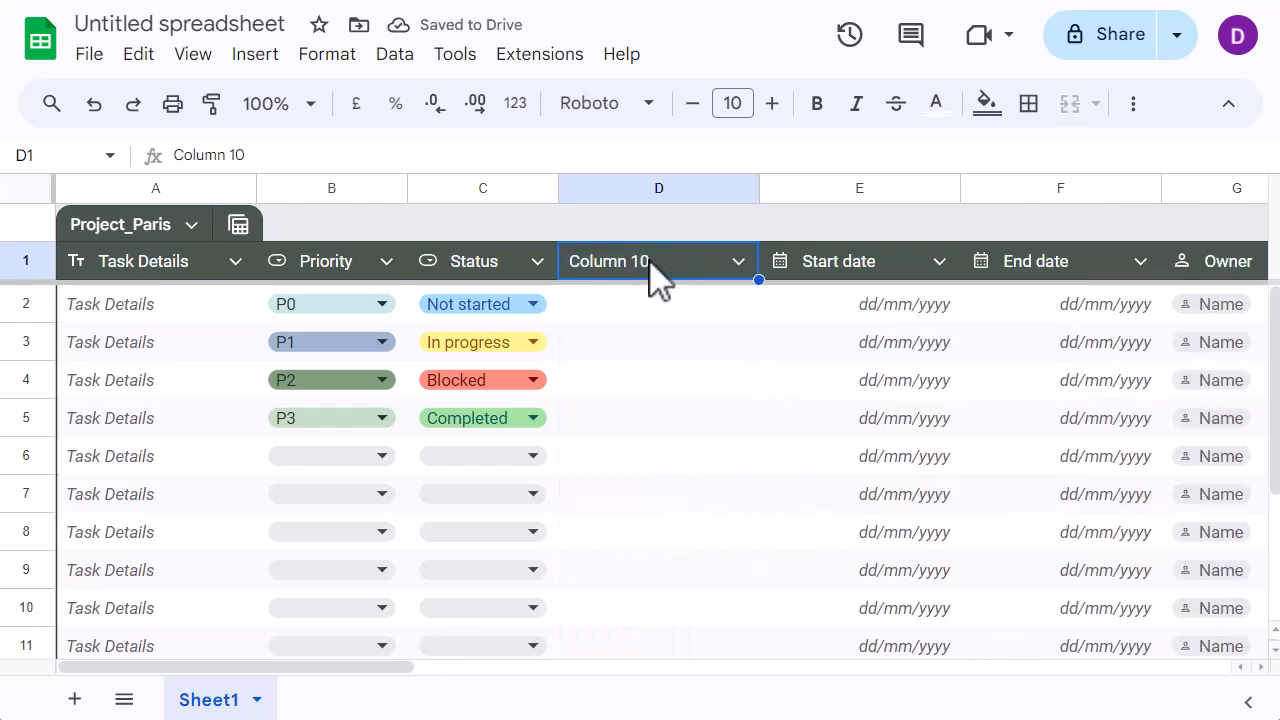
left_click(636, 314)
left_click(739, 263)
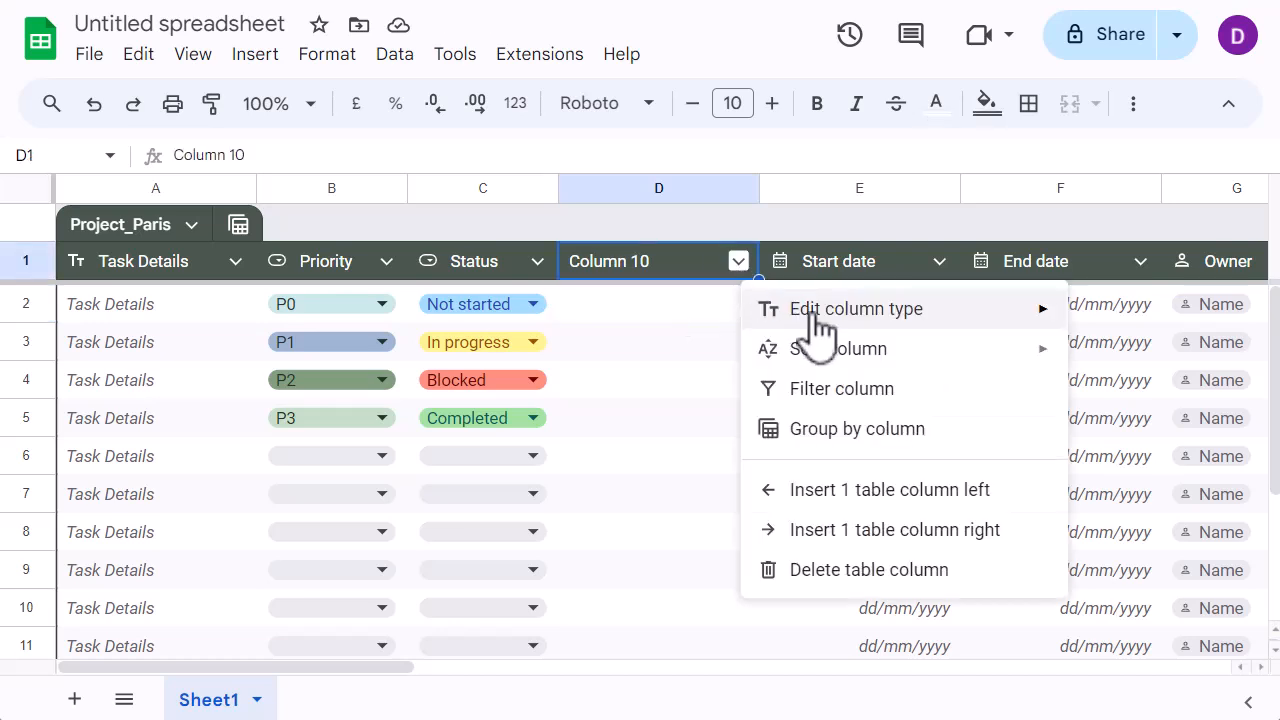
mouse_move(818, 318)
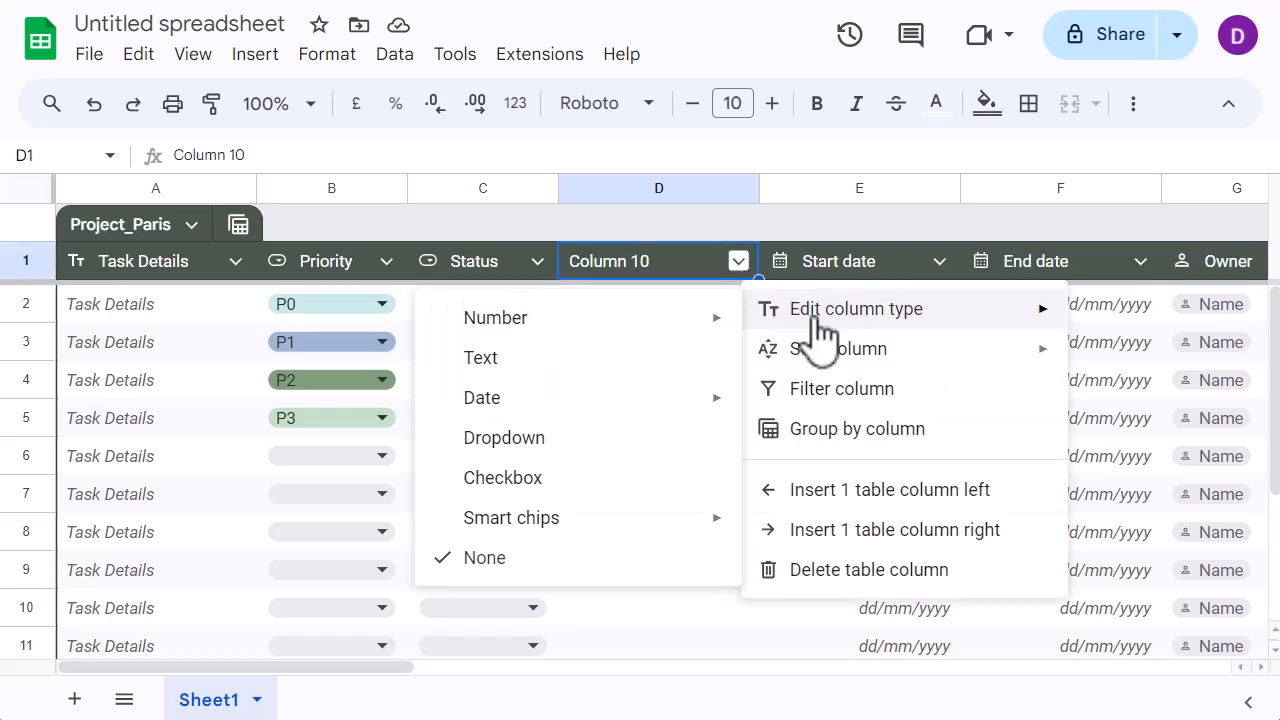
left_click(530, 358)
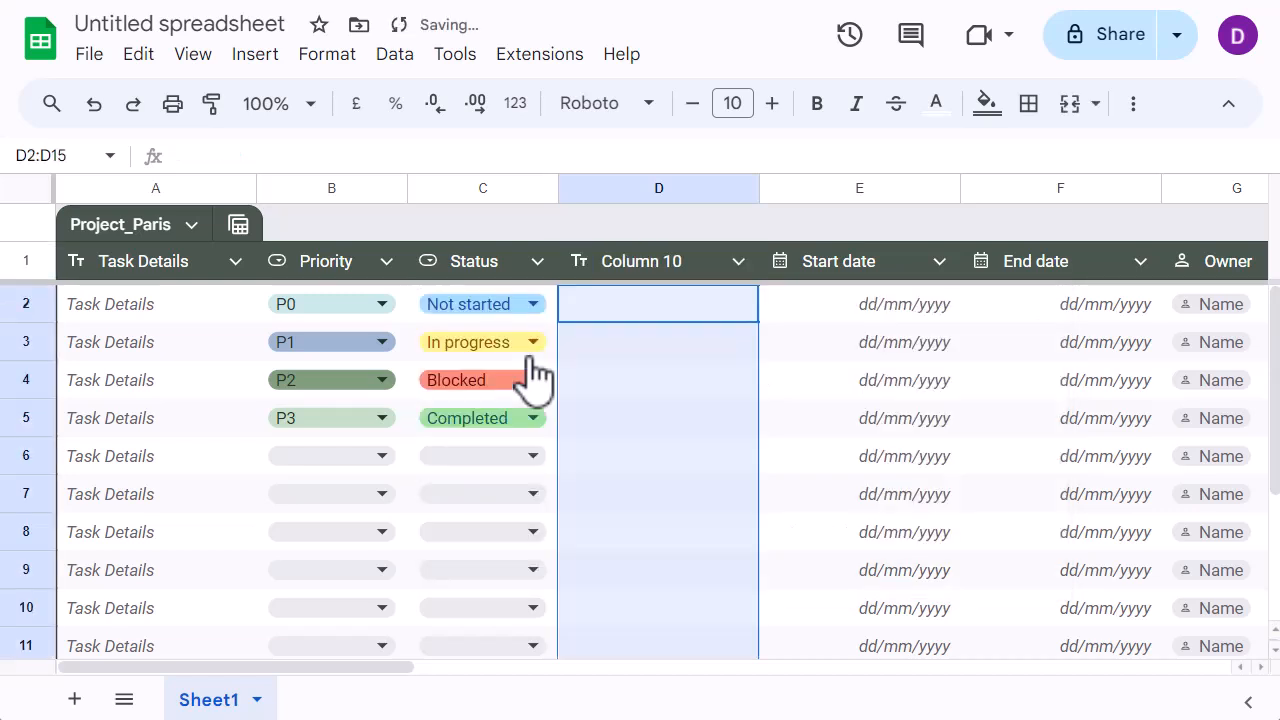
Rename the header of the new column between Status and Start date to Description
left_click(652, 266)
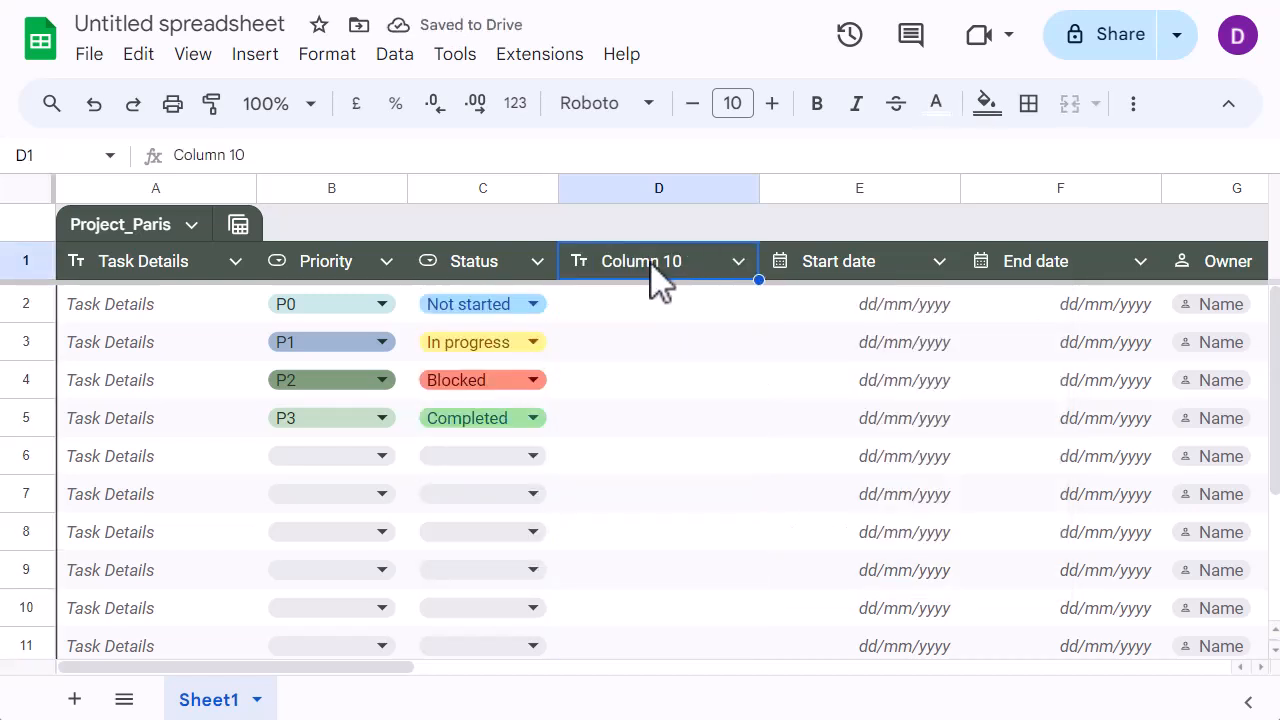
double_click(651, 265)
left_click_drag(651, 265, 563, 249)
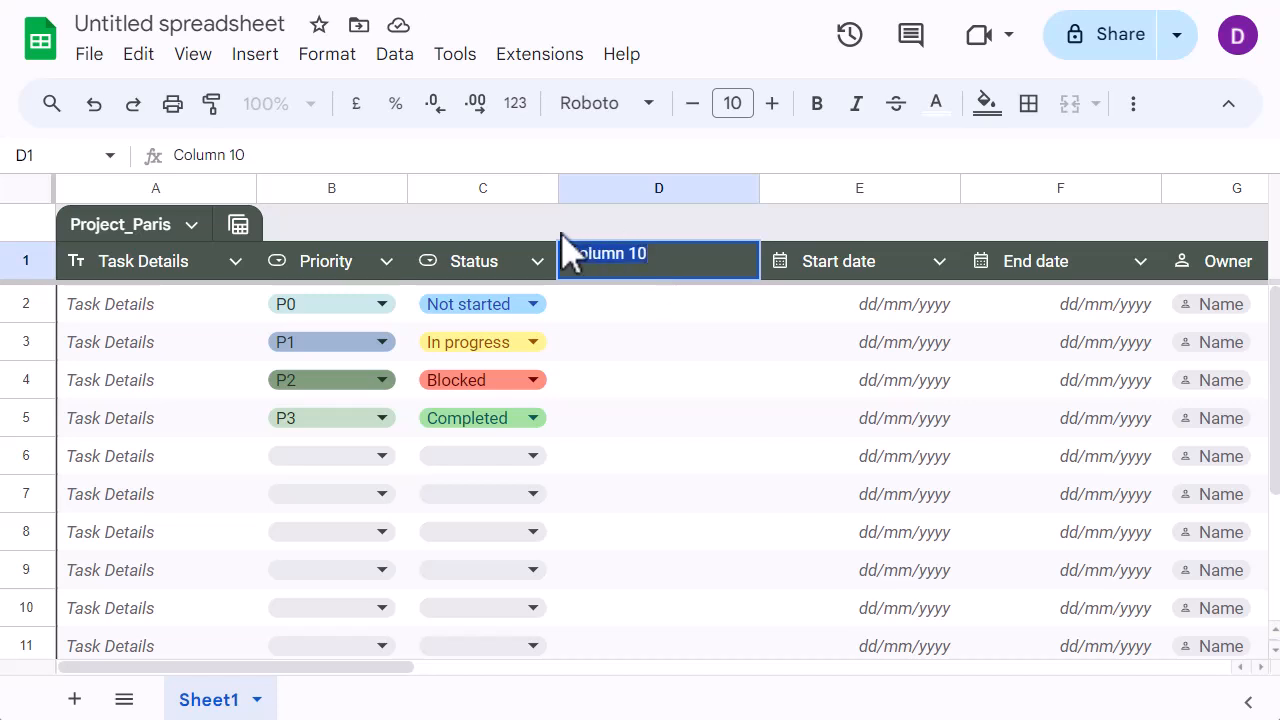
type("D")
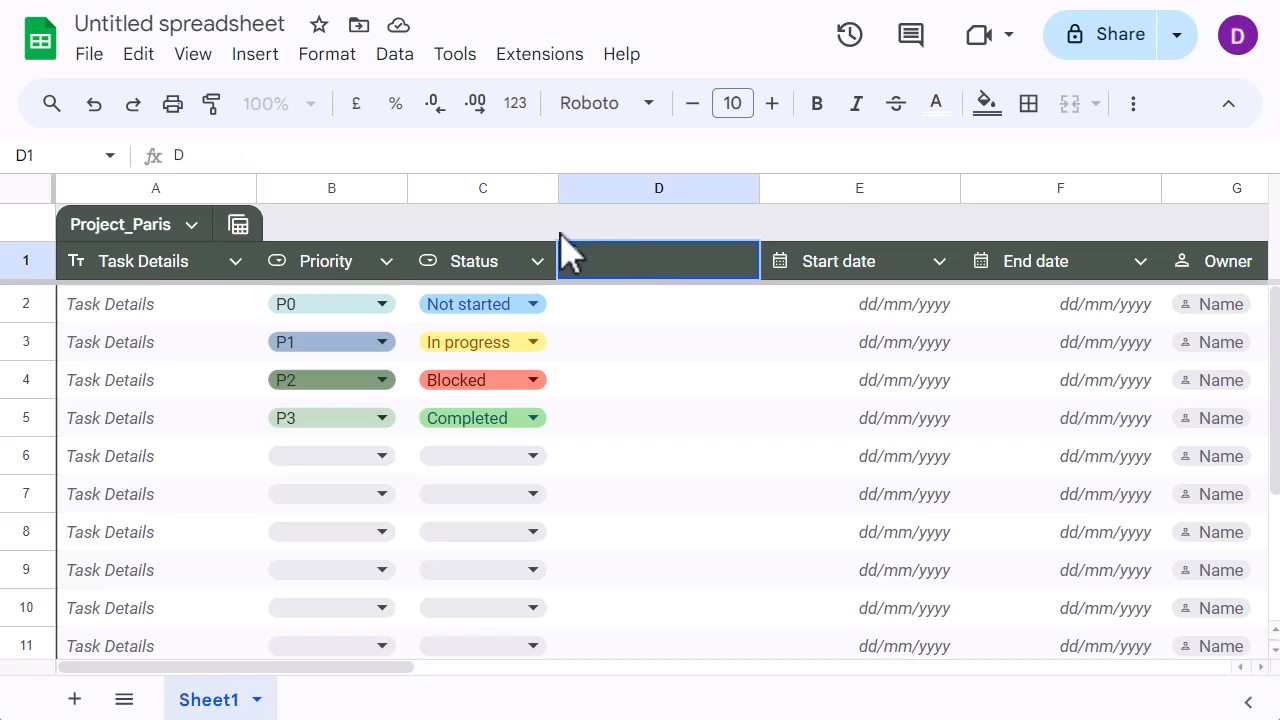
type("escription")
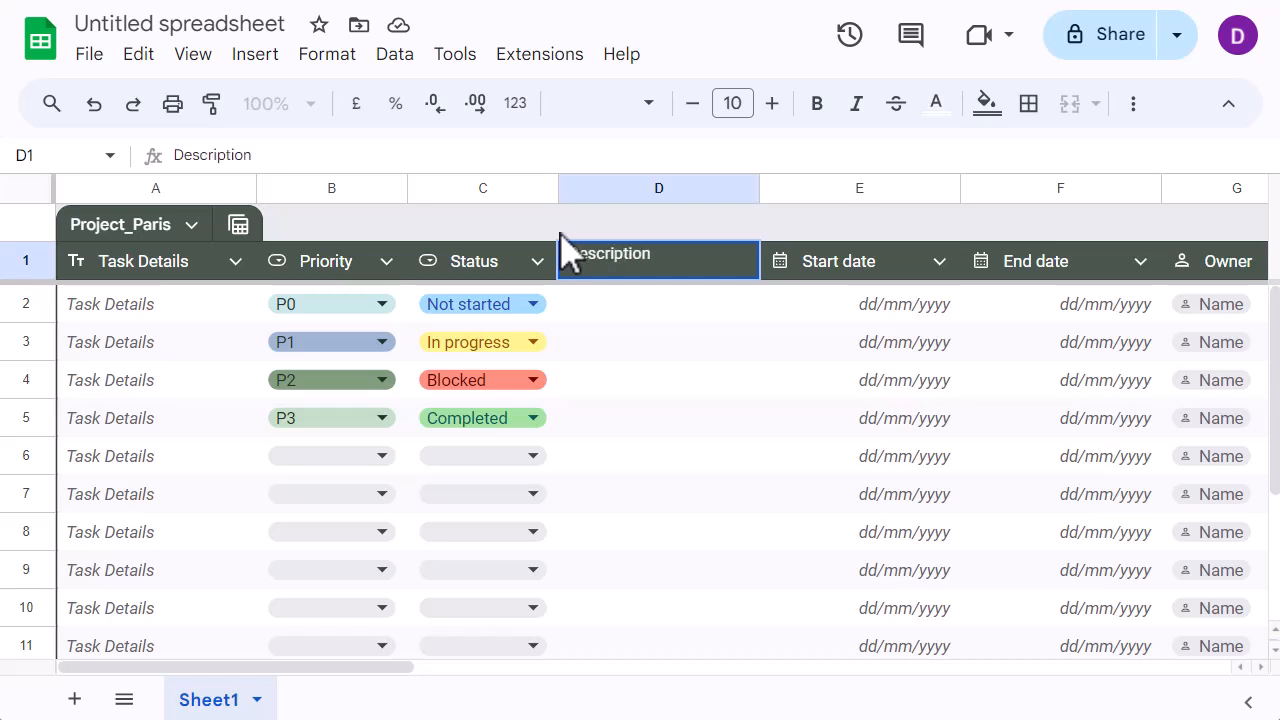
key("Return")
Delete the Description column from the Project_Paris table
left_click(675, 433)
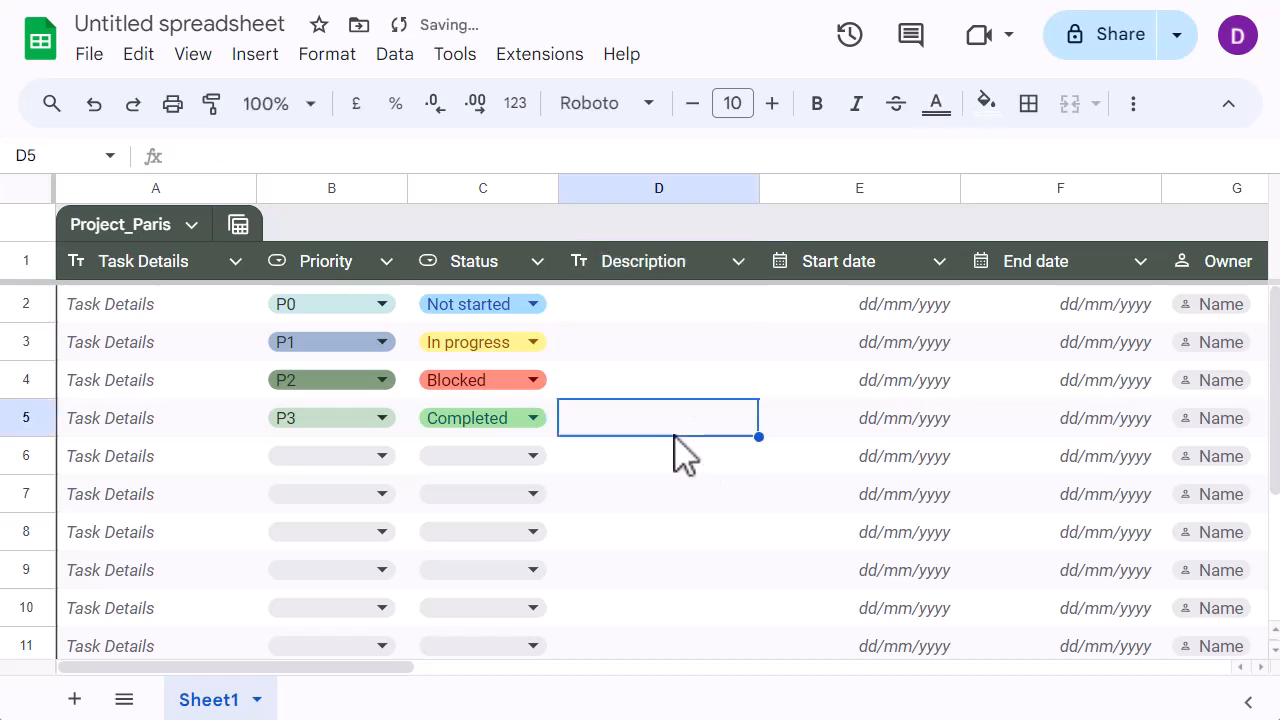
left_click(650, 308)
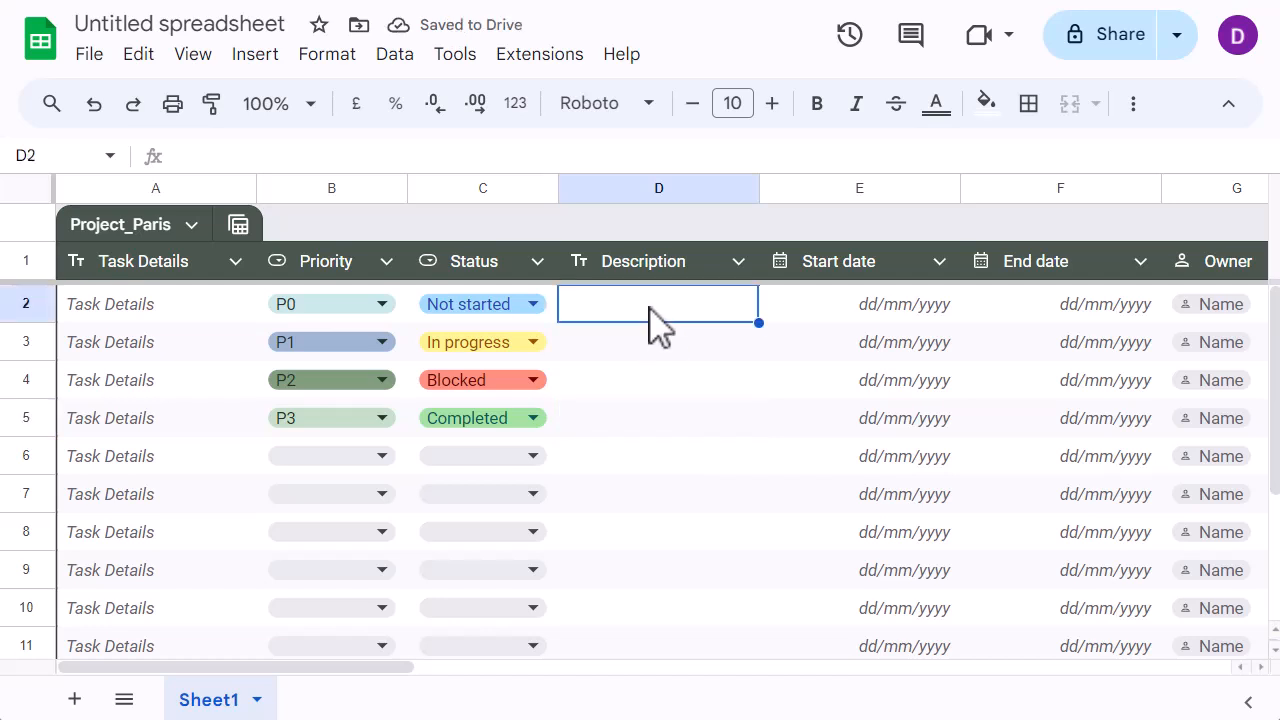
left_click(739, 262)
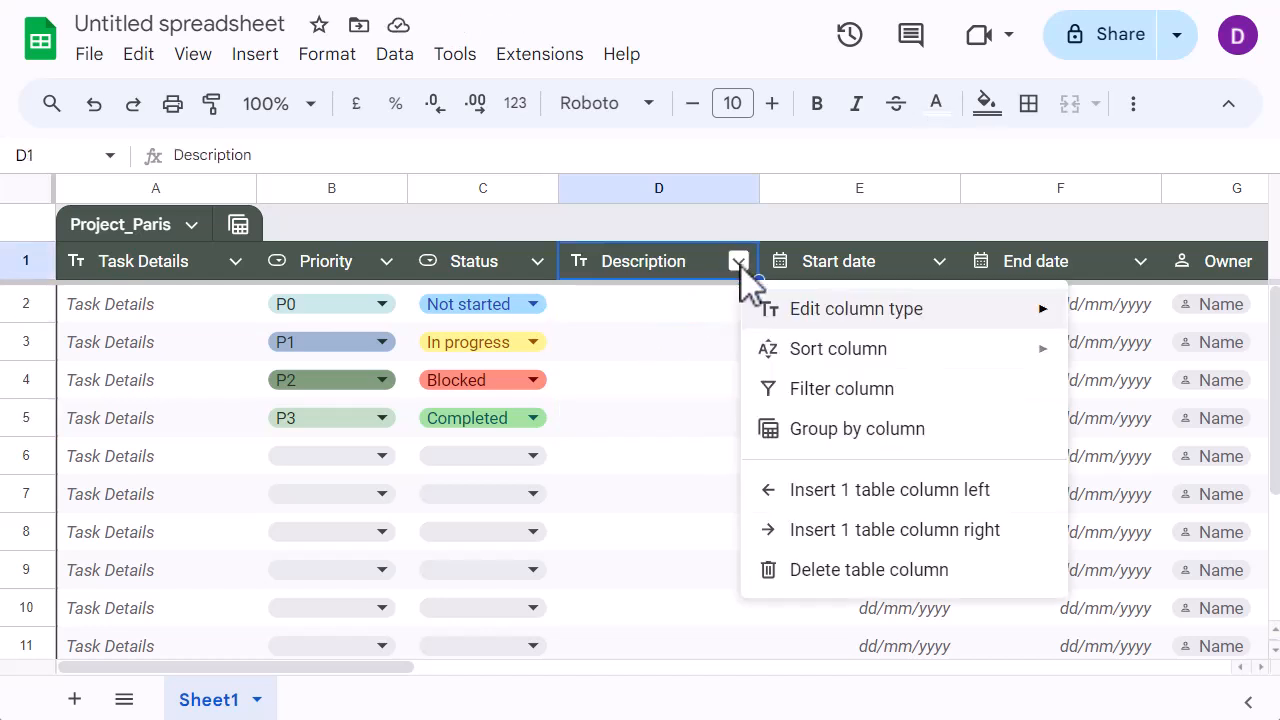
left_click(822, 575)
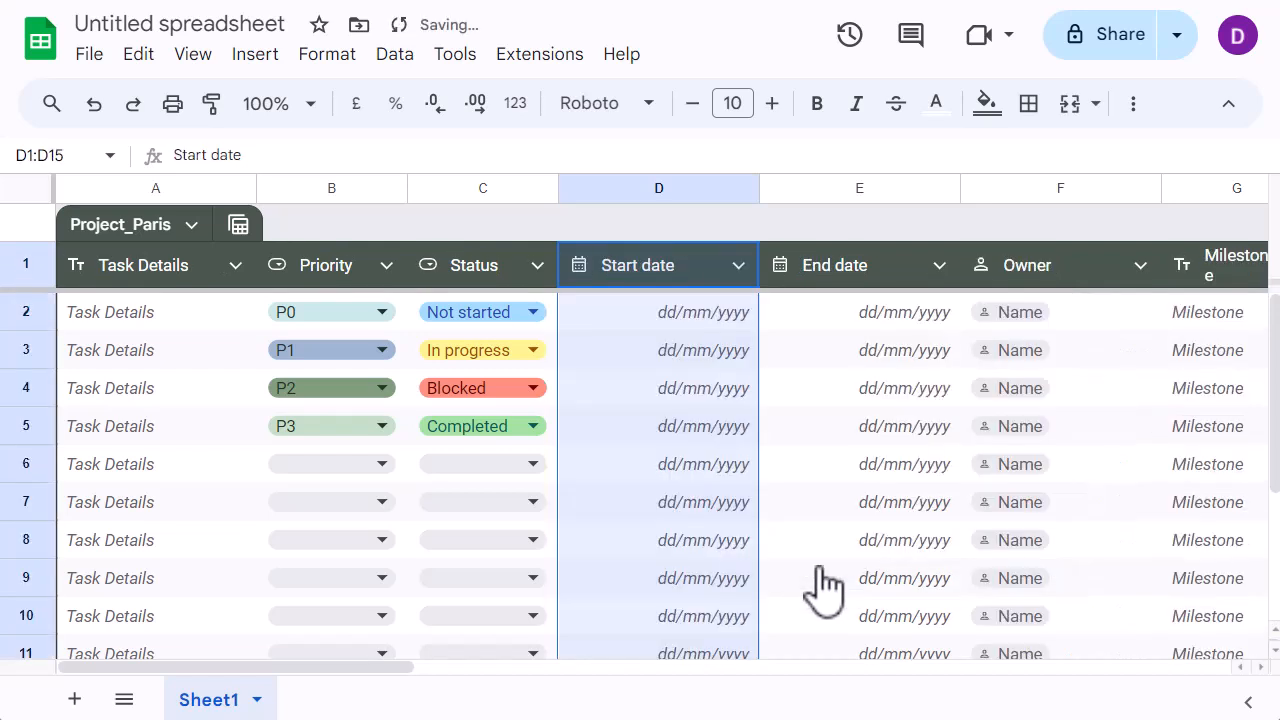